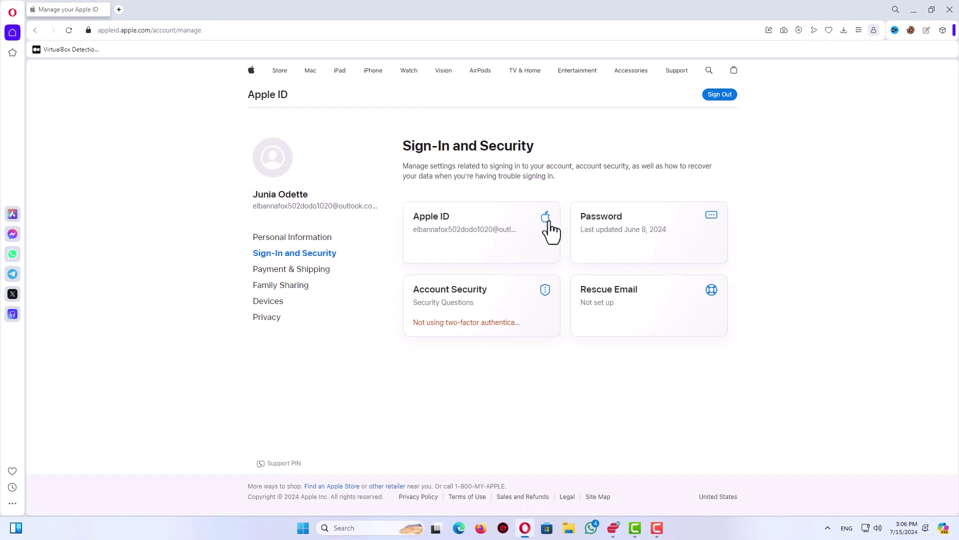
# View and close the Apple ID change and password change details.
pyautogui.click(548, 224)
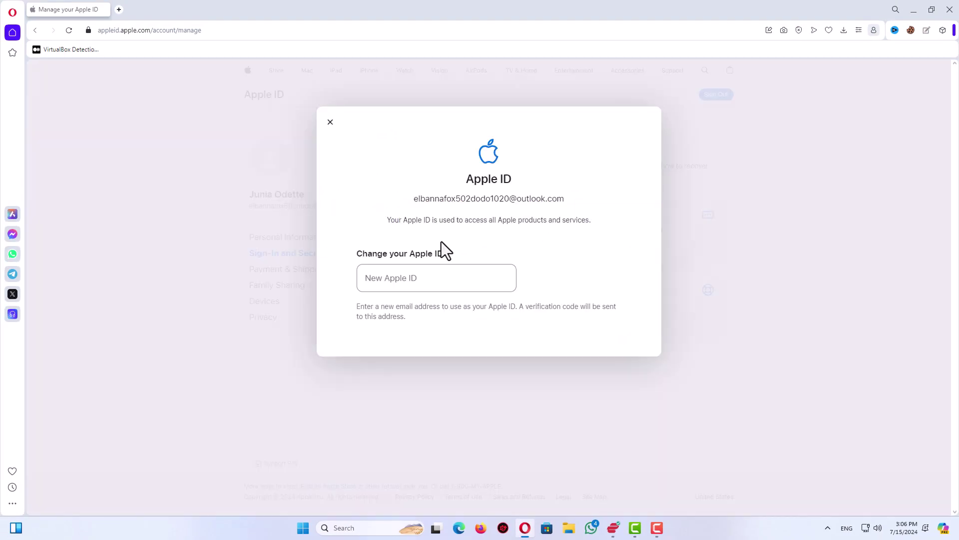
pyautogui.click(329, 123)
pyautogui.click(712, 224)
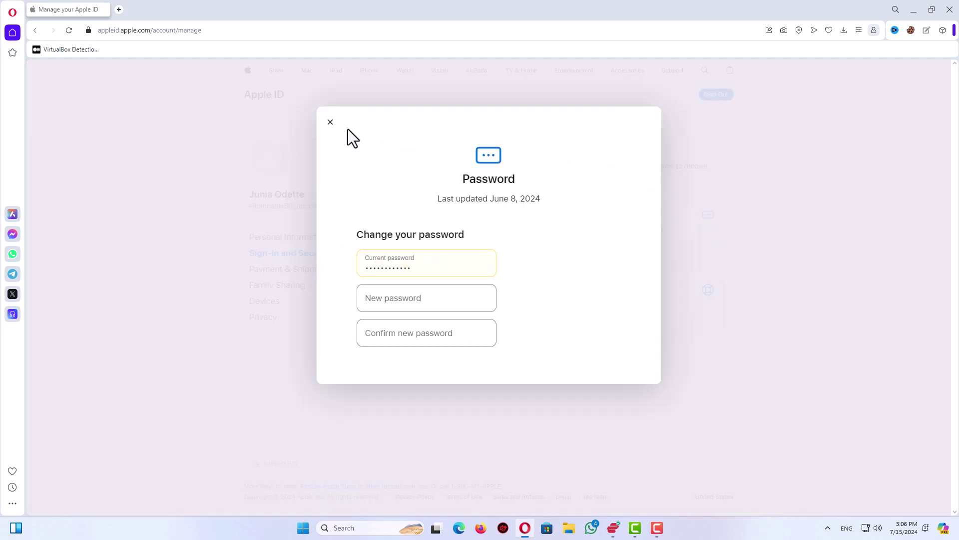
pyautogui.click(330, 122)
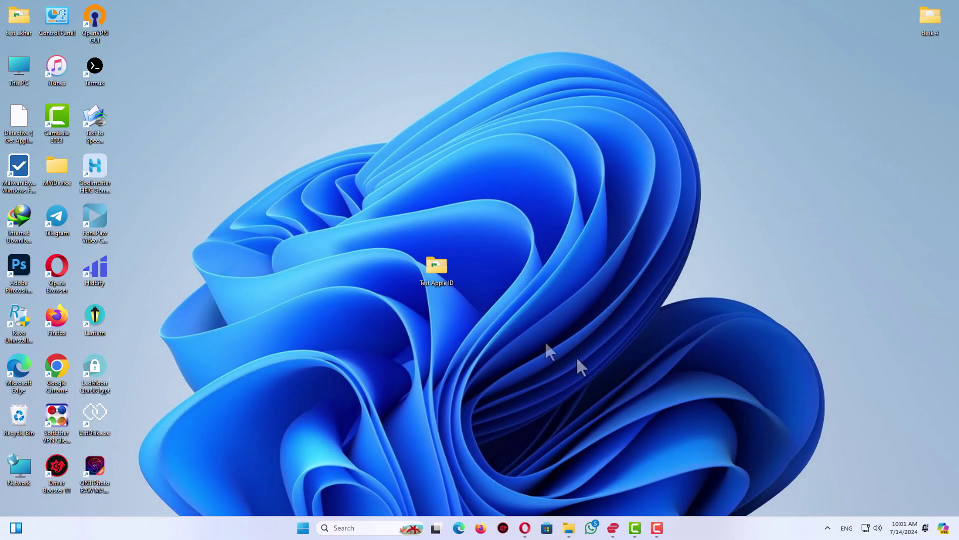
# Open the Test Apple ID folder and launch a command prompt there with cmd.
pyautogui.doubleClick(430, 268)
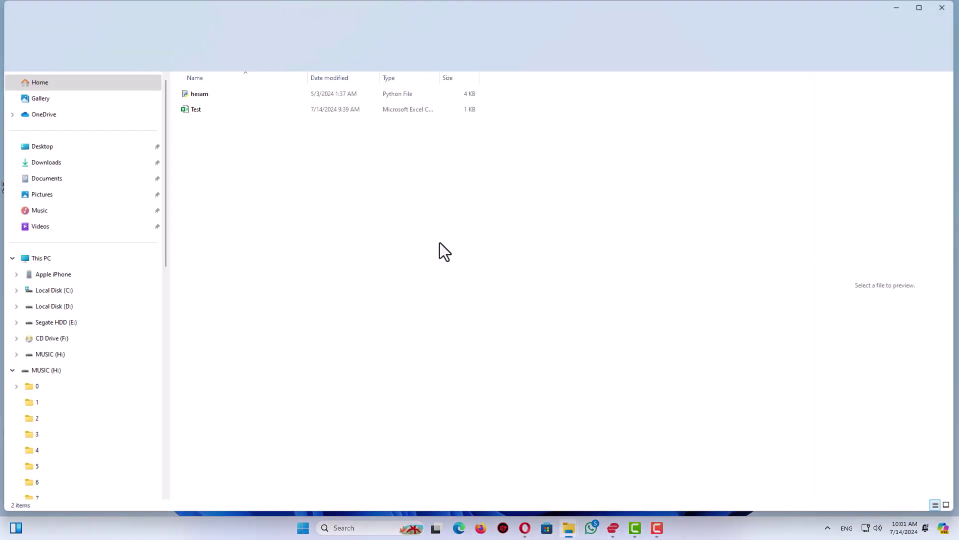
pyautogui.click(277, 35)
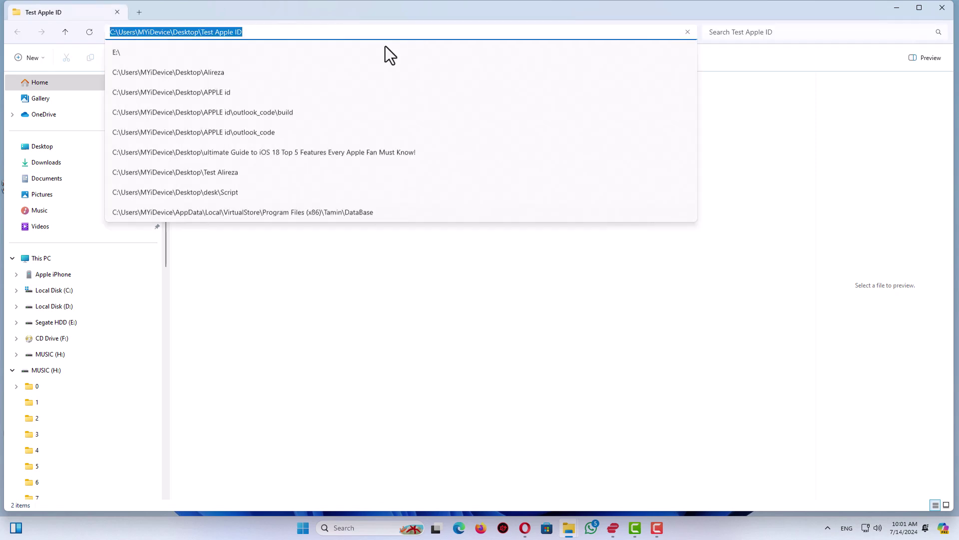
pyautogui.write('cmd')
pyautogui.press('Return')
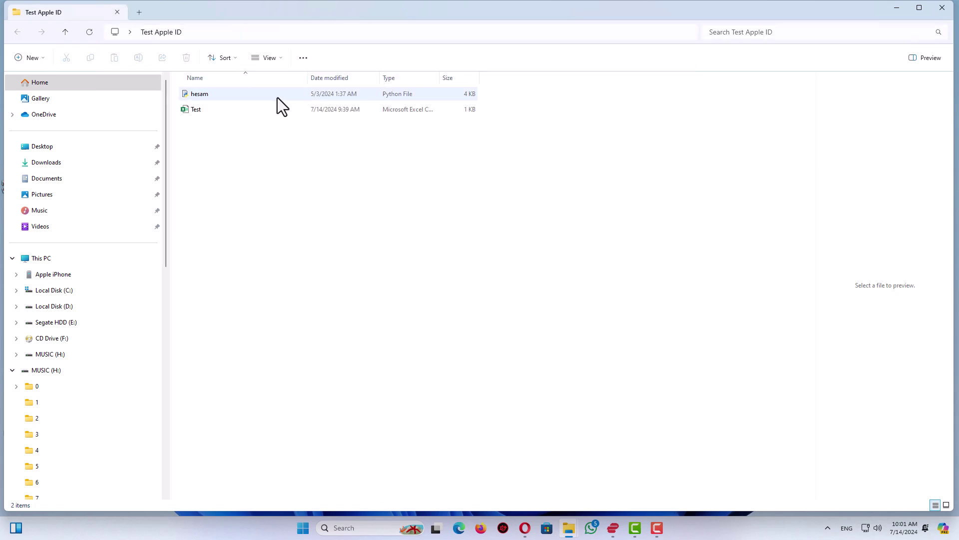
# Run hesam.py with the file name 'test' to check the four accounts.
pyautogui.write('py h')
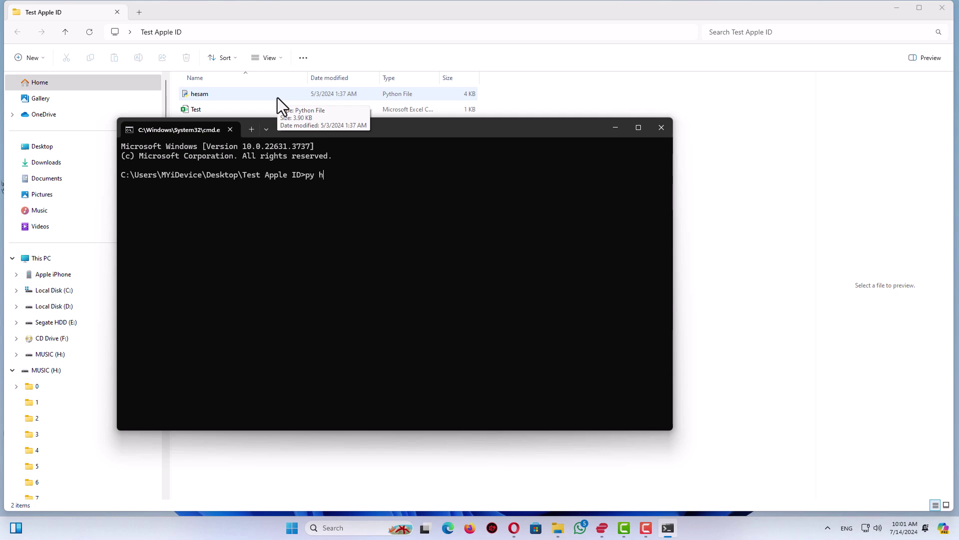
pyautogui.write('esam.p')
pyautogui.write('y')
pyautogui.press('Return')
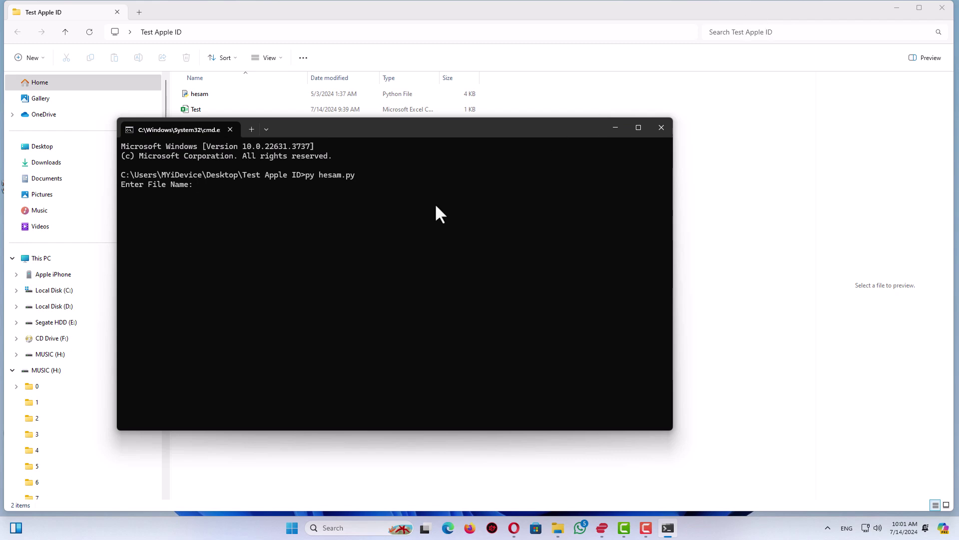
pyautogui.write('test')
pyautogui.press('Return')
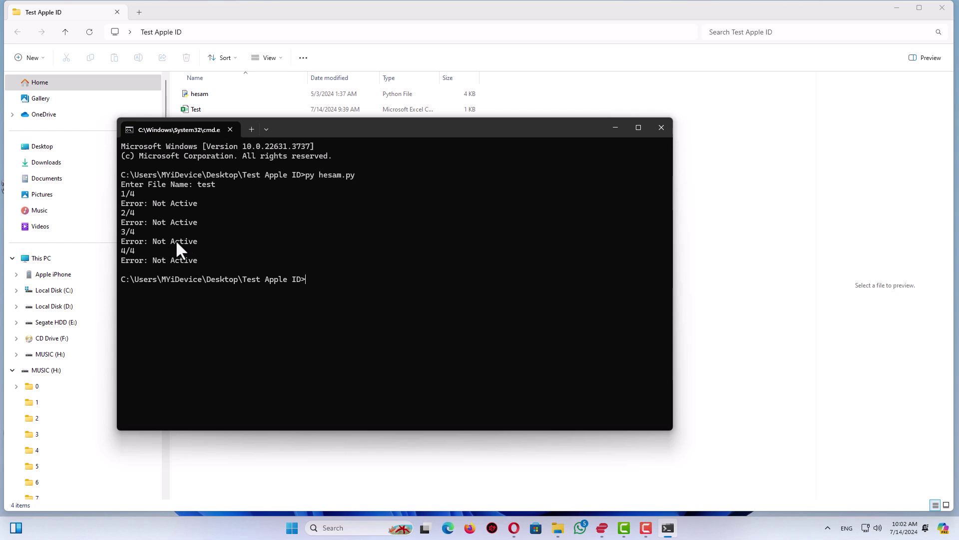
# Close the command prompt, open test-notactive, and widen columns A and B.
pyautogui.click(656, 128)
pyautogui.click(208, 125)
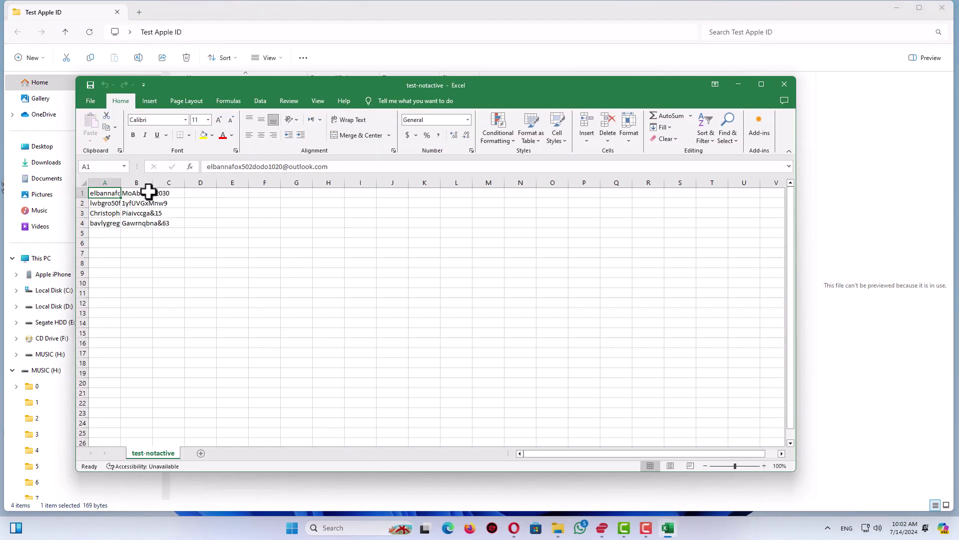
pyautogui.moveTo(121, 182); pyautogui.dragTo(286, 184)
pyautogui.moveTo(172, 182); pyautogui.dragTo(240, 188)
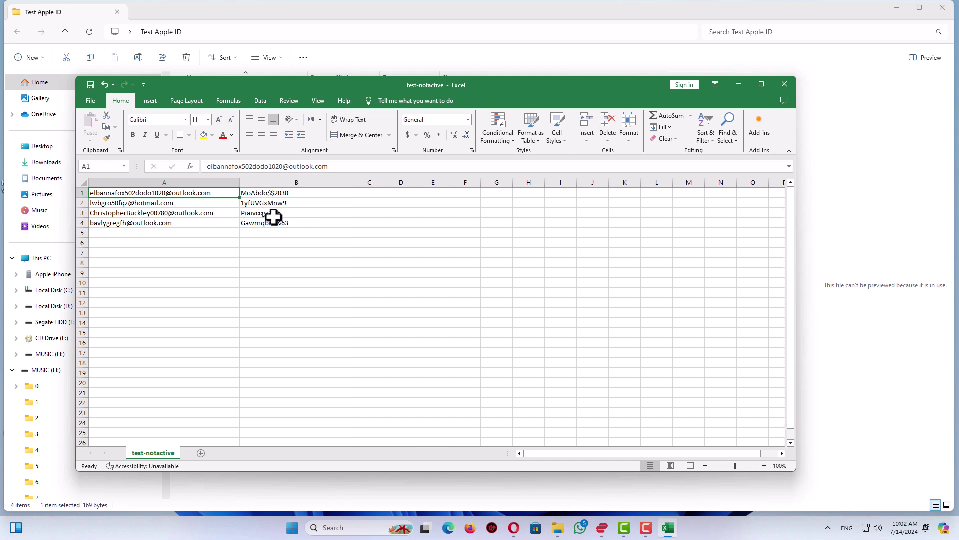
pyautogui.click(202, 233)
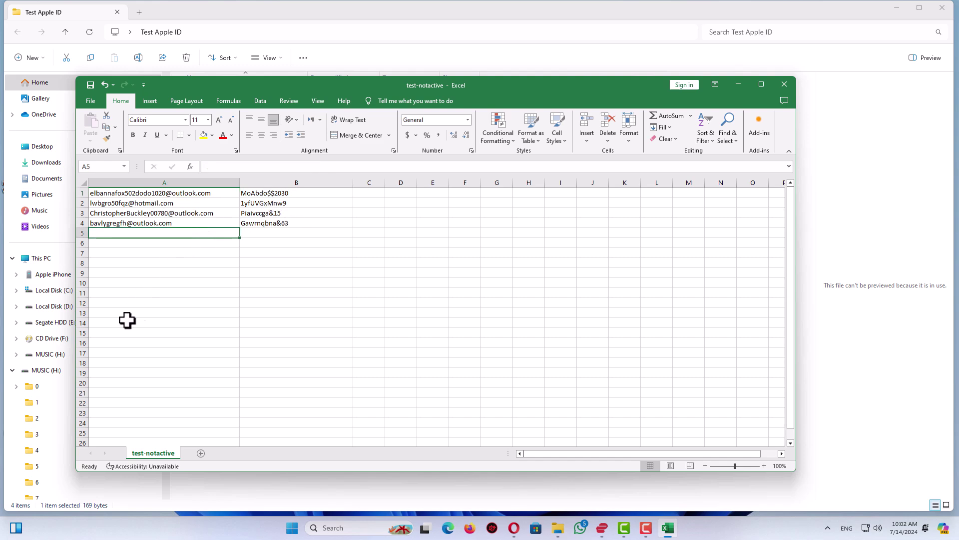
# Close File Explorer and move the Excel window up and to the right.
pyautogui.click(942, 8)
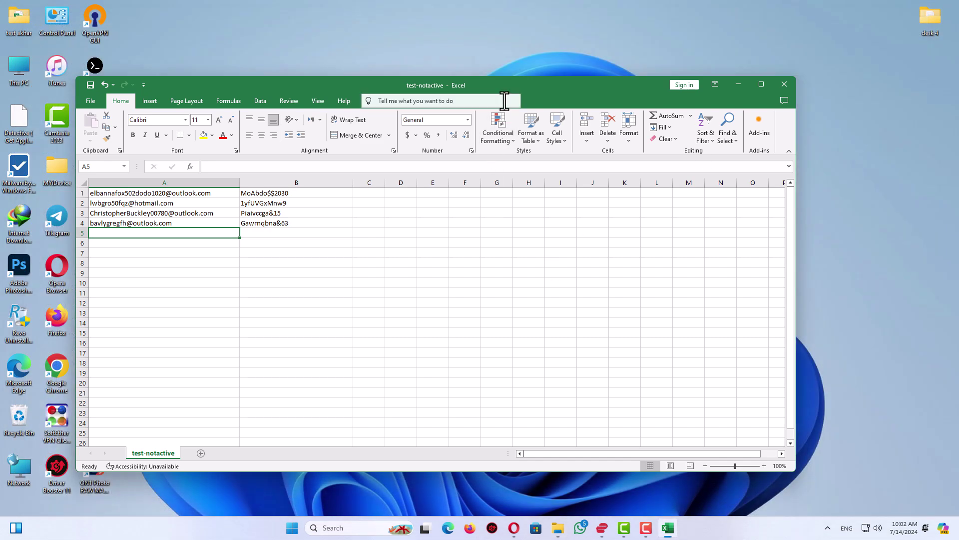
pyautogui.click(504, 101)
pyautogui.moveTo(565, 98); pyautogui.dragTo(617, 78)
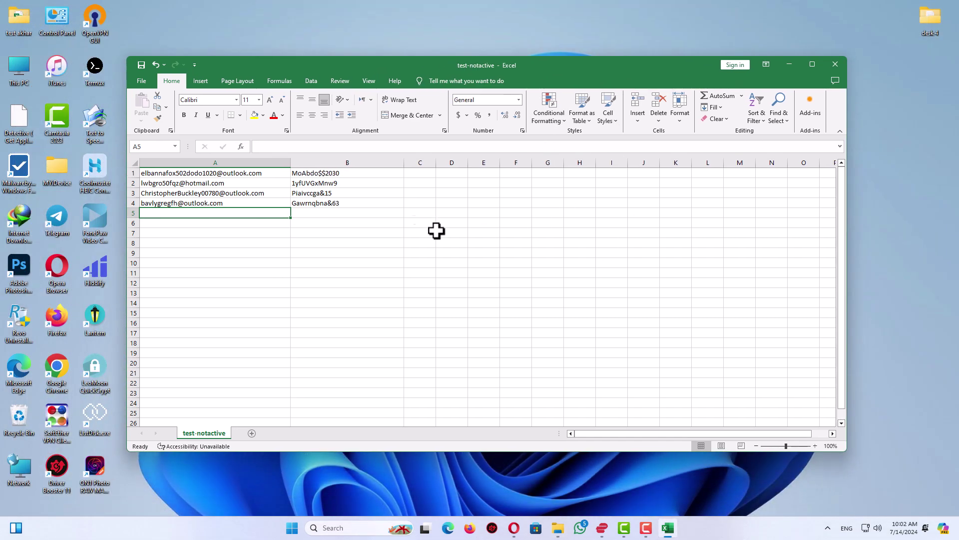
pyautogui.click(392, 214)
# Bring Opera to the front, maximize it, and load iforgot.apple.com.
pyautogui.click(514, 527)
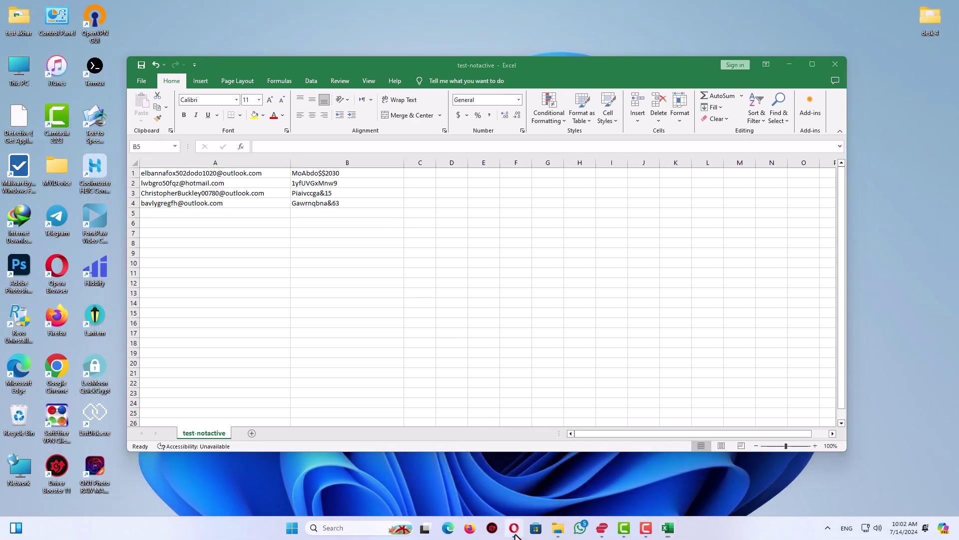
pyautogui.click(818, 34)
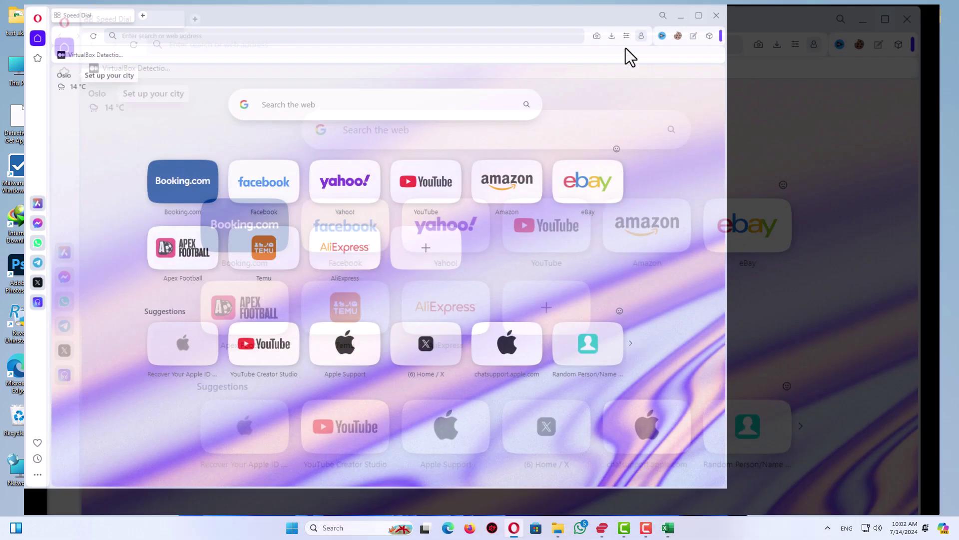
pyautogui.click(340, 95)
pyautogui.write('i')
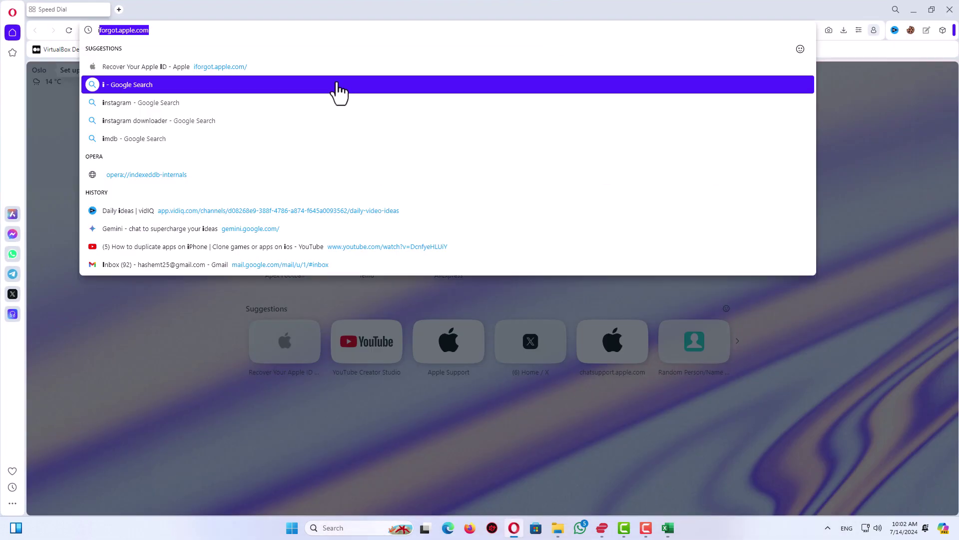
pyautogui.write('forgot')
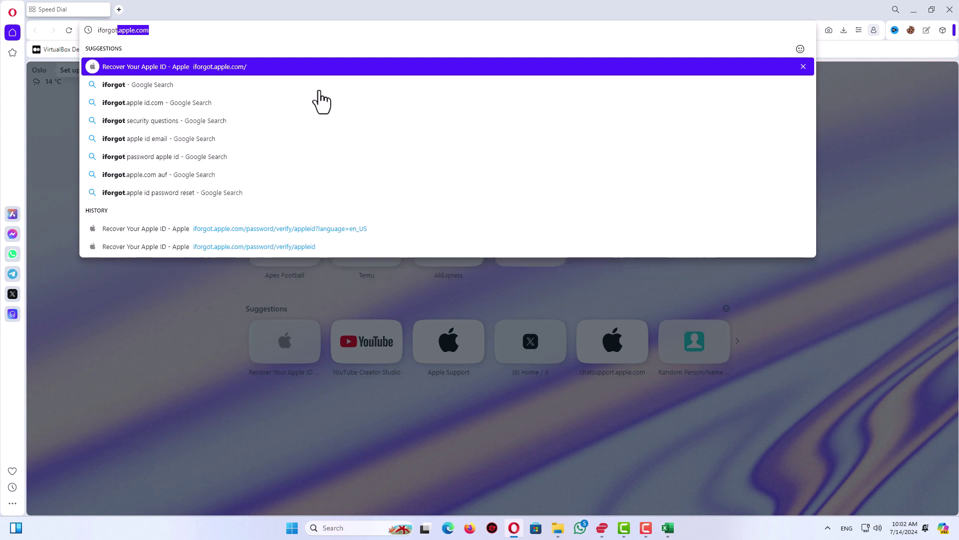
pyautogui.write('.a')
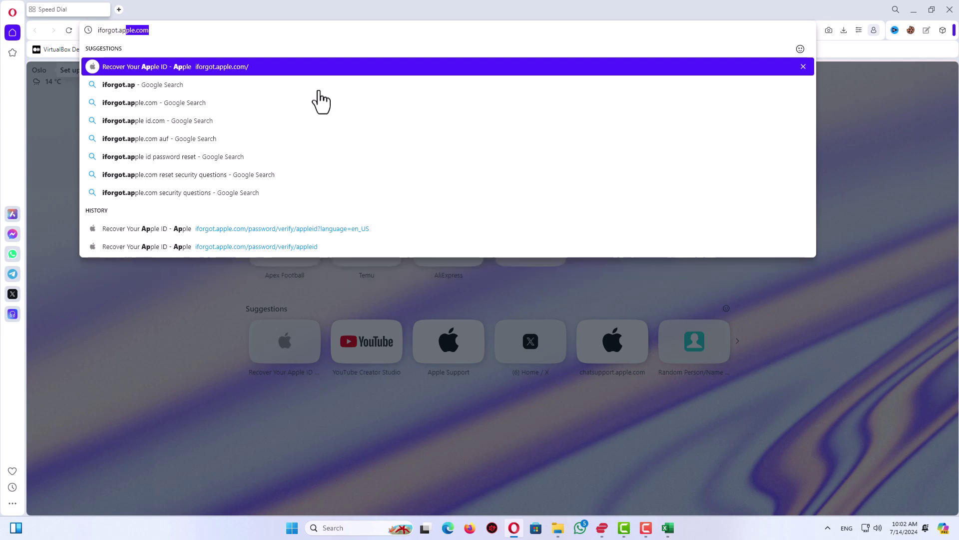
pyautogui.write('pp')
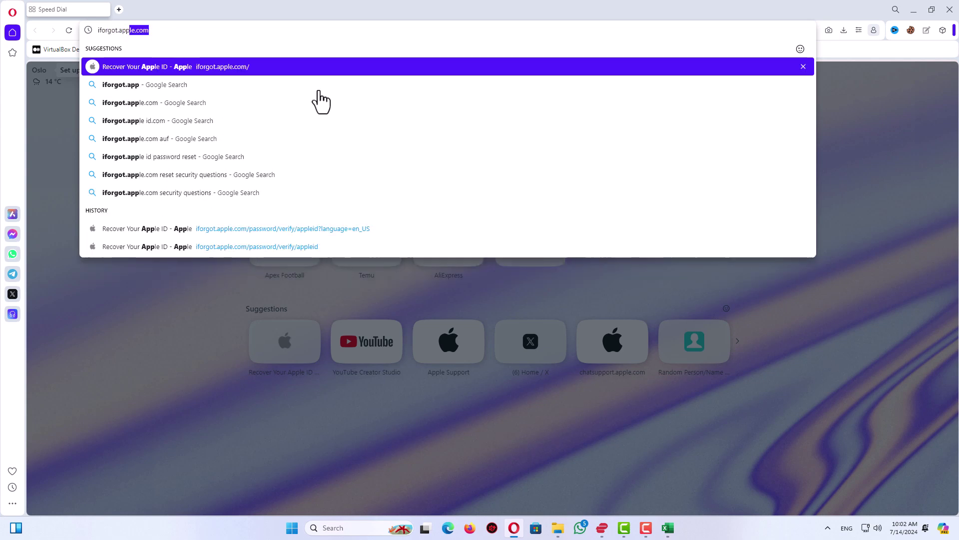
pyautogui.write('le.com')
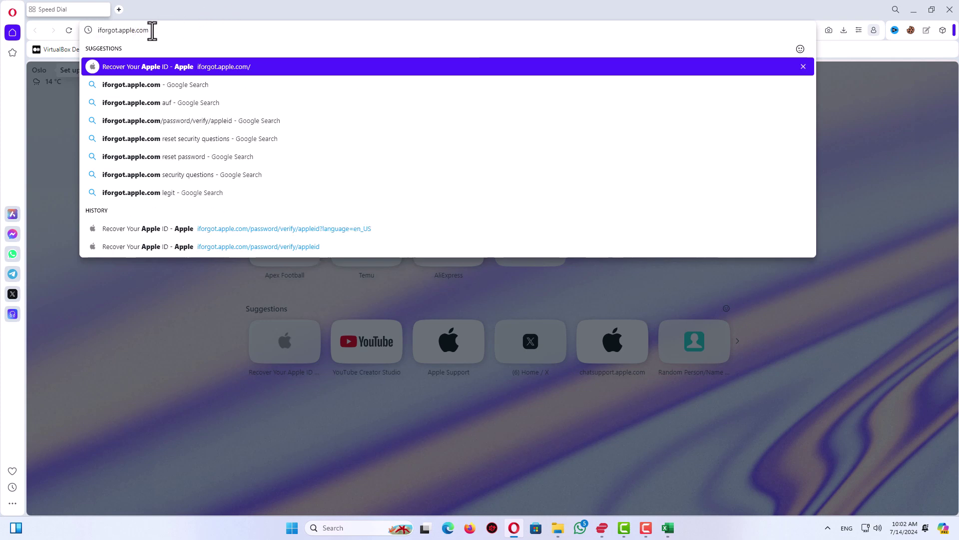
pyautogui.press('Return')
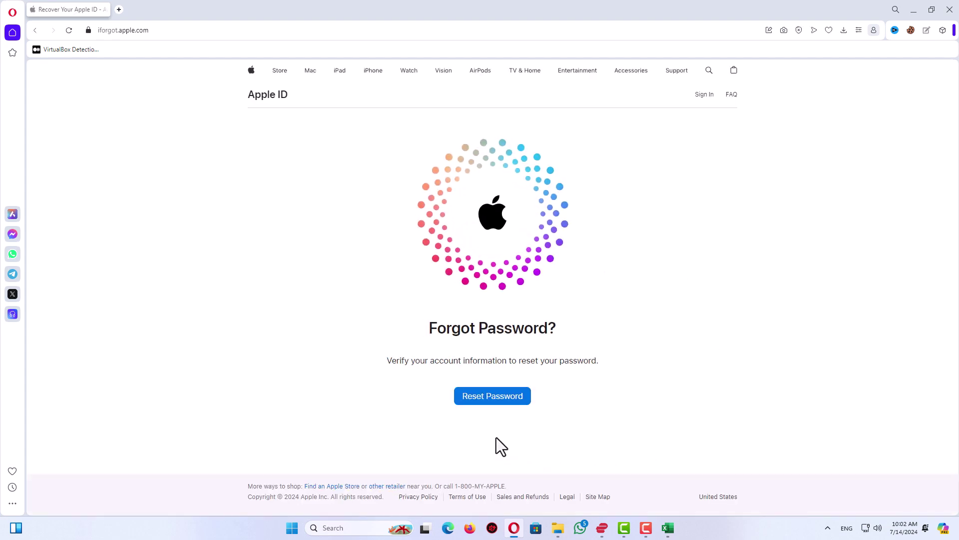
# Start a password reset and paste the first email from Excel cell A1.
pyautogui.click(501, 401)
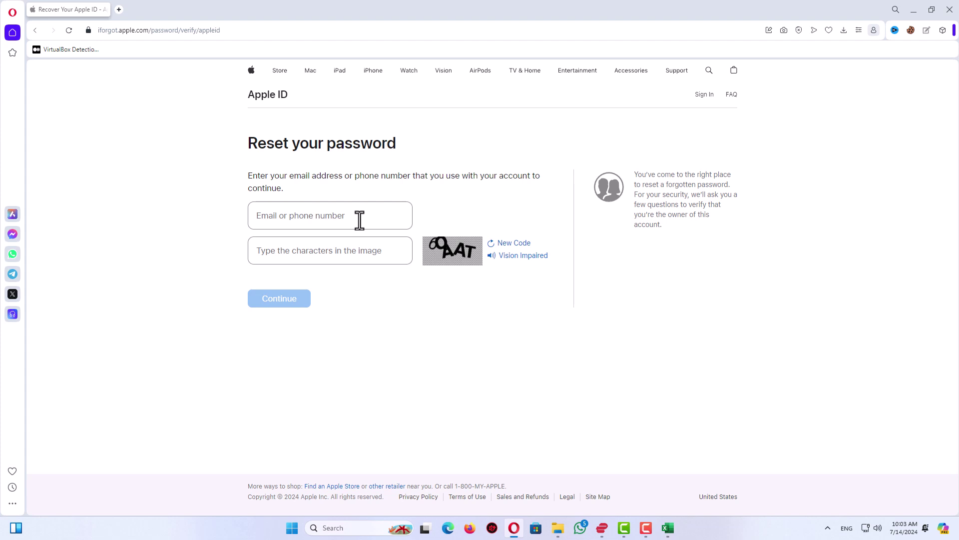
pyautogui.click(669, 528)
pyautogui.click(259, 179)
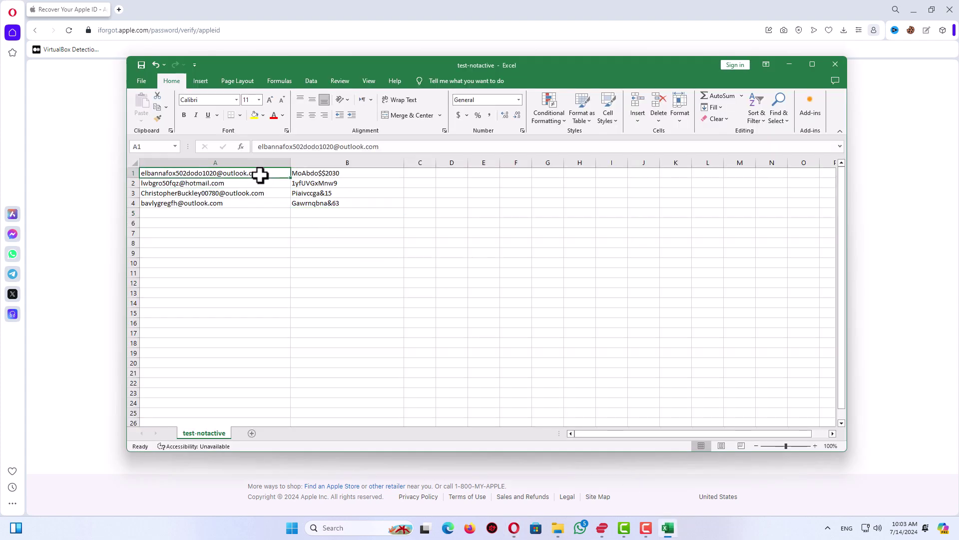
pyautogui.hotkey('ctrl', 'c')
pyautogui.click(382, 10)
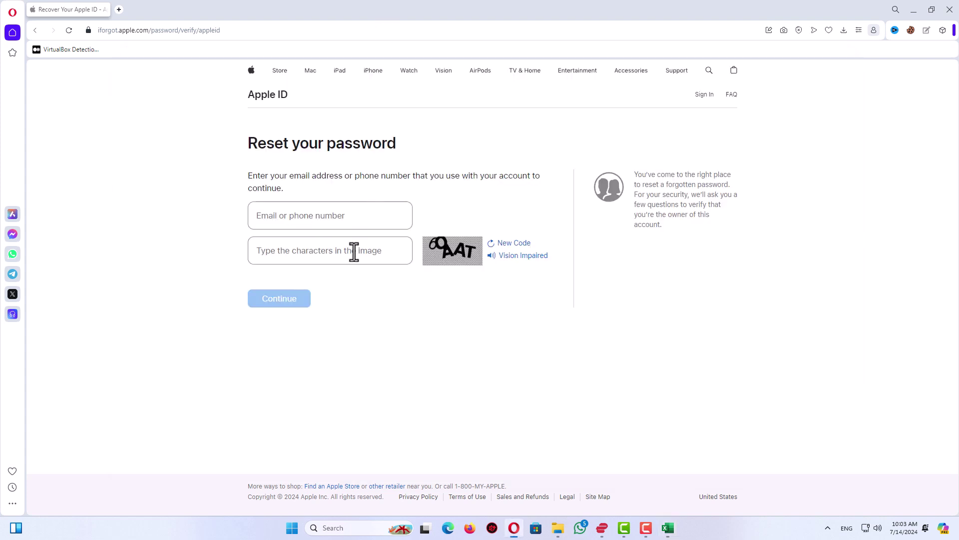
pyautogui.click(343, 223)
pyautogui.hotkey('ctrl', 'v')
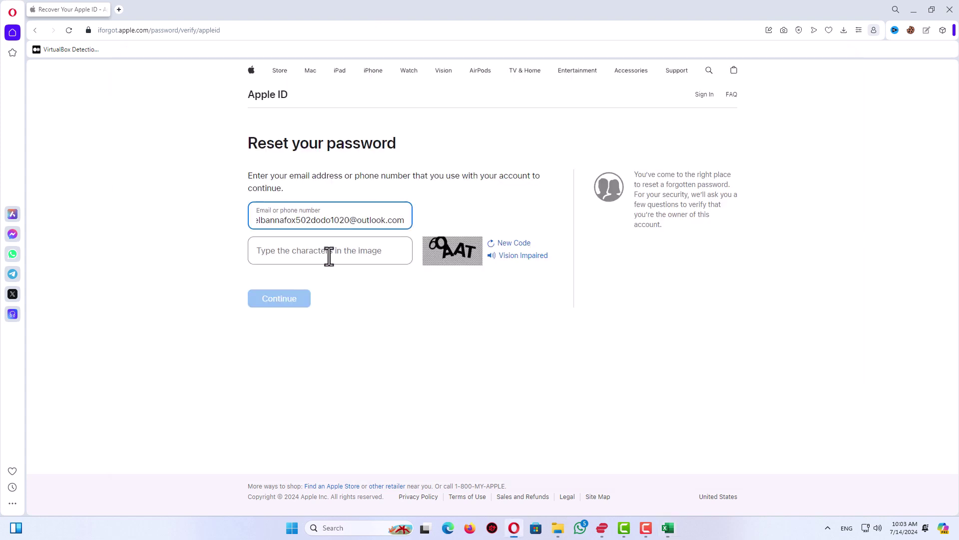
# Enter captcha '6oaat', retry with 'gn2', and submit the first account.
pyautogui.click(330, 256)
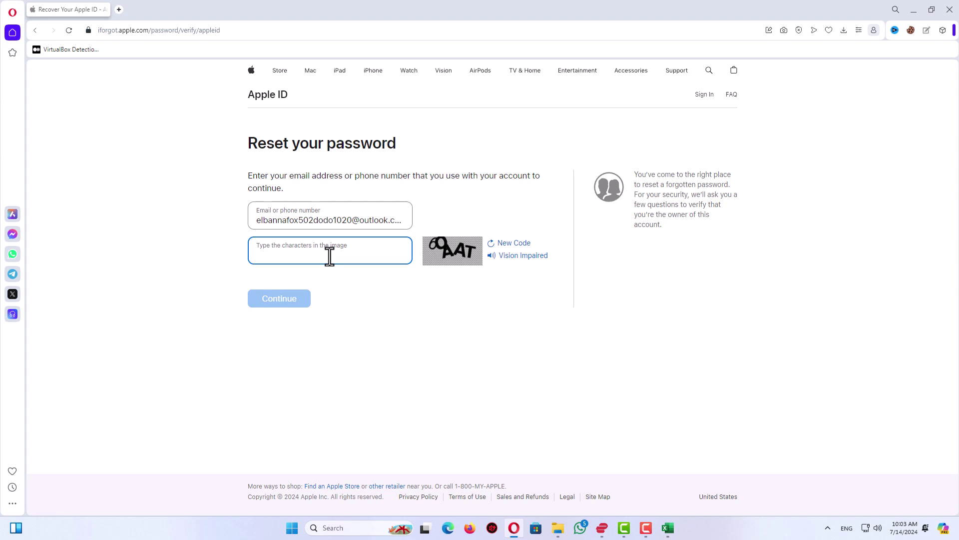
pyautogui.write('6o')
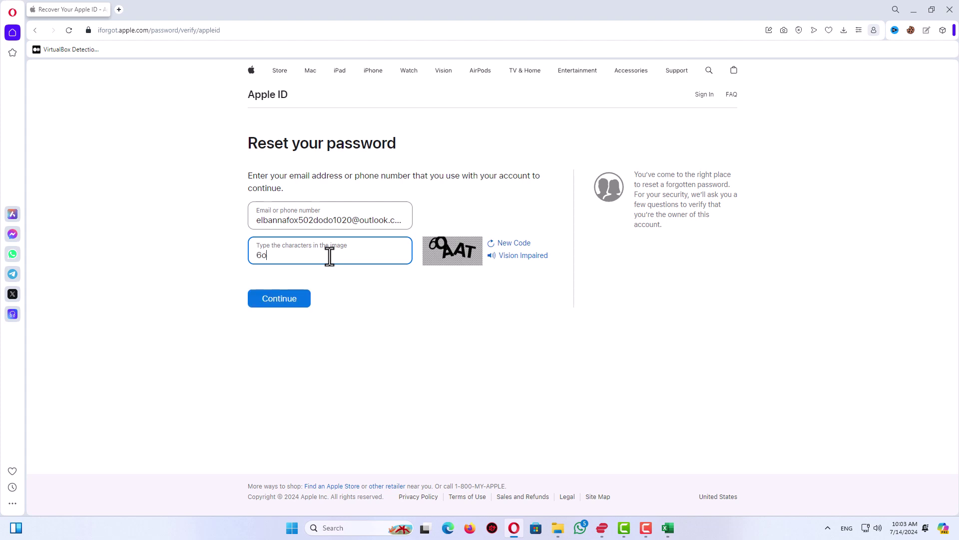
pyautogui.write('aat')
pyautogui.click(278, 300)
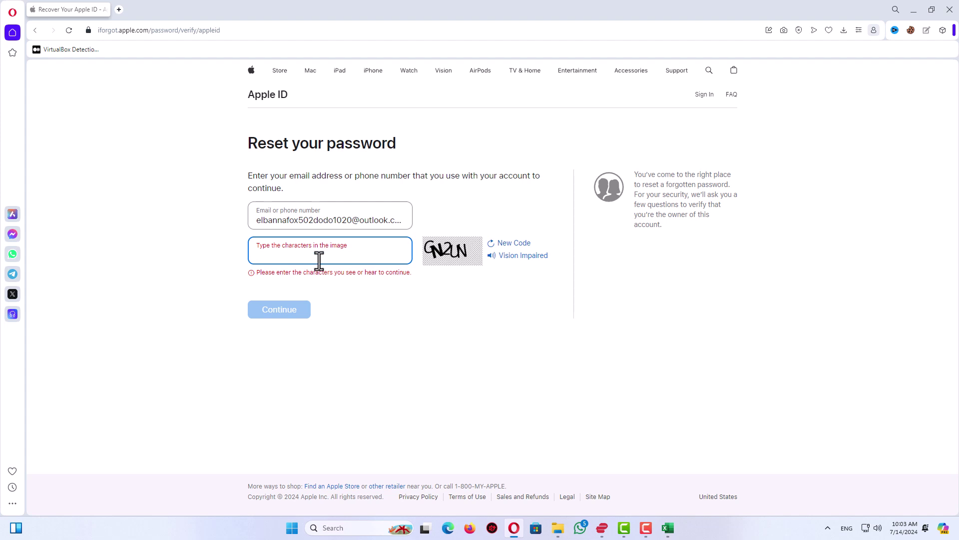
pyautogui.write('gn')
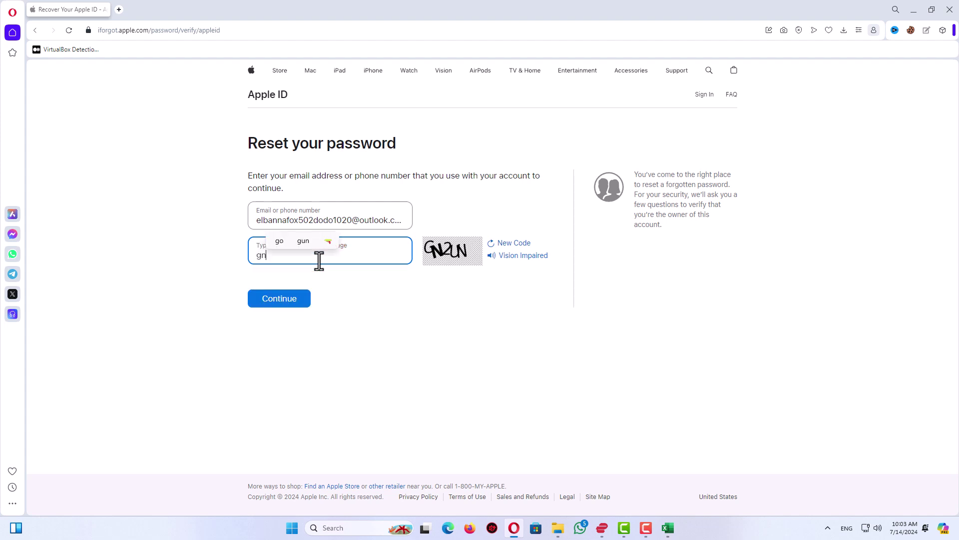
pyautogui.write('2un')
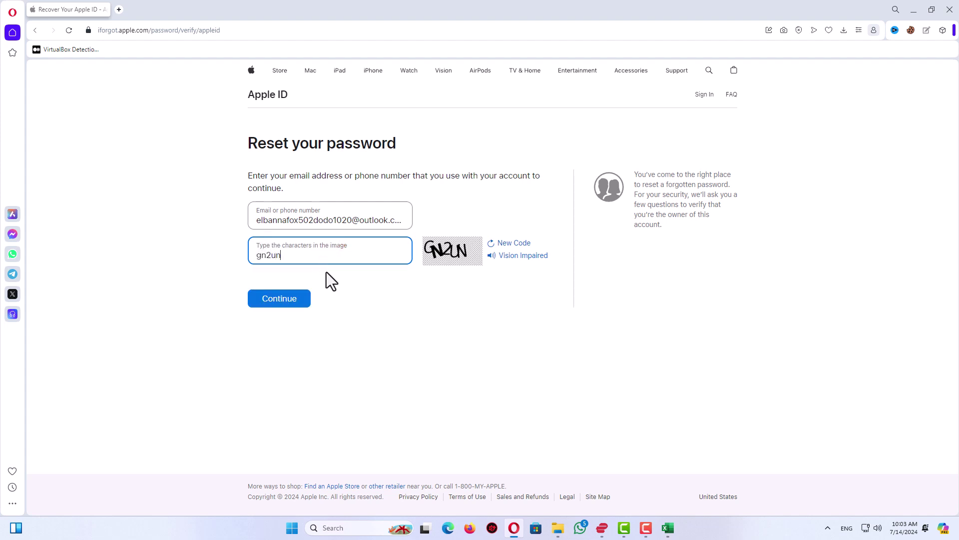
pyautogui.click(292, 301)
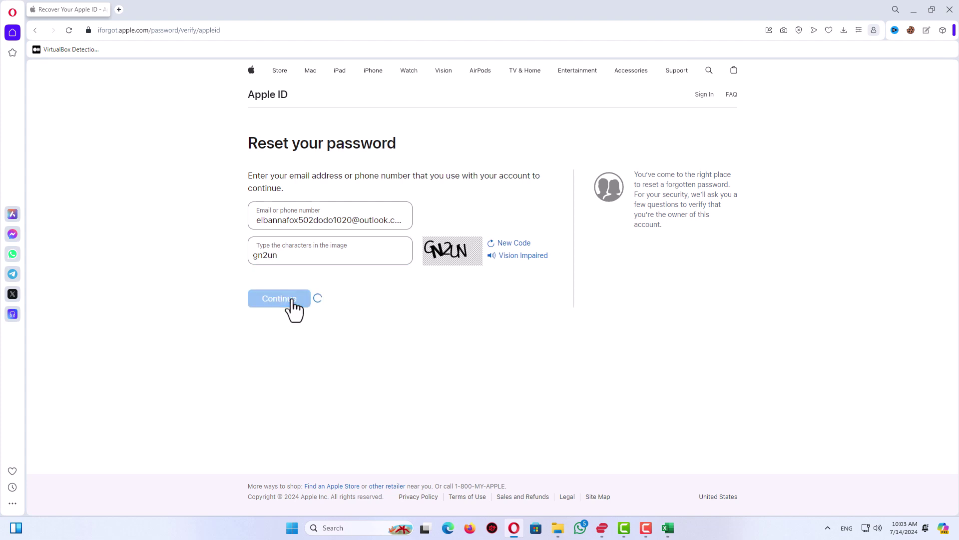
pyautogui.click(294, 300)
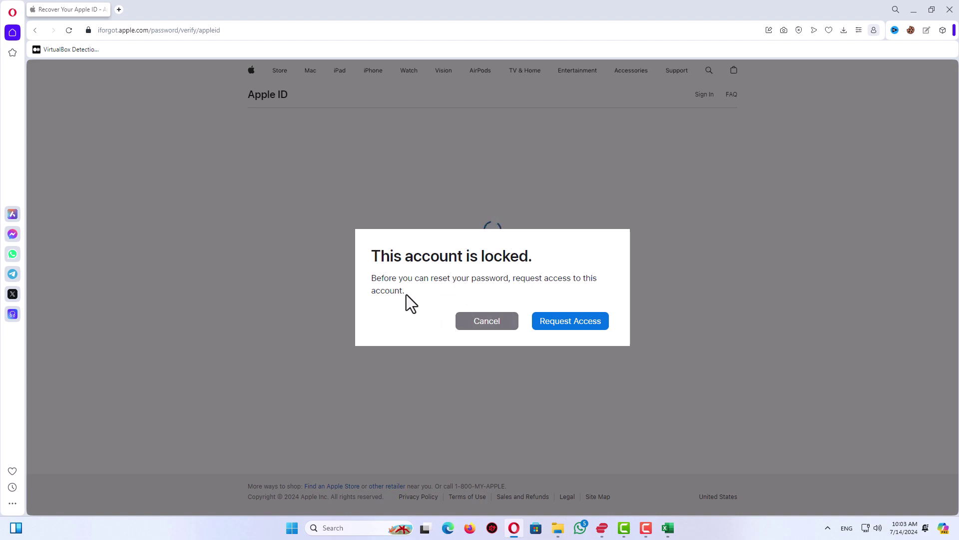
# Request access for the locked first account and dismiss the under-review notice.
pyautogui.click(567, 323)
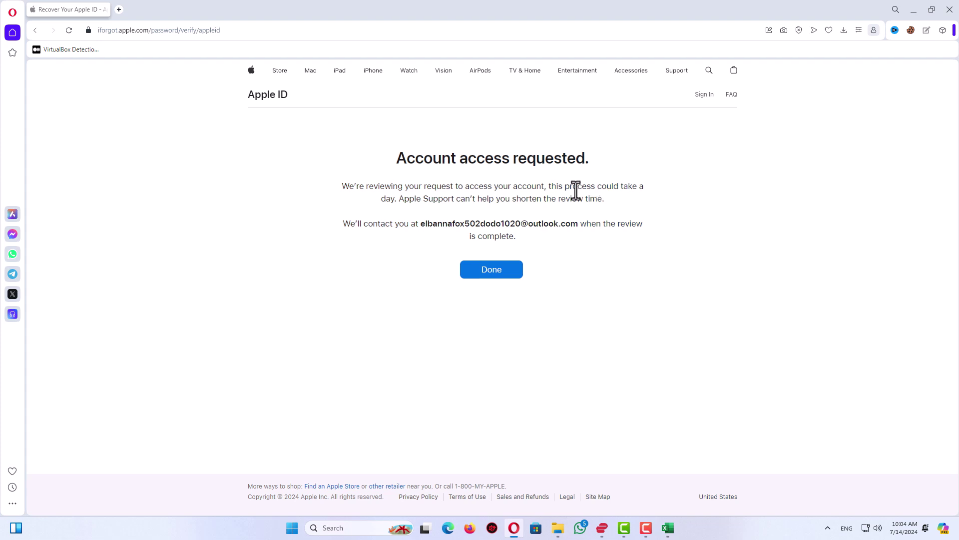
pyautogui.moveTo(570, 187)
pyautogui.mouseDown()
pyautogui.moveTo(643, 186)
pyautogui.moveTo(395, 200)
pyautogui.mouseUp()
pyautogui.click(395, 201)
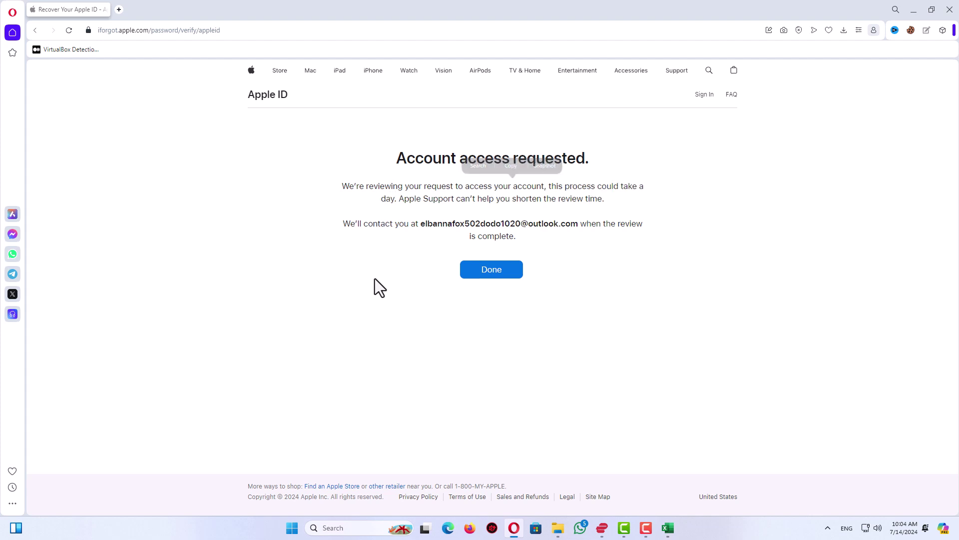
pyautogui.click(491, 273)
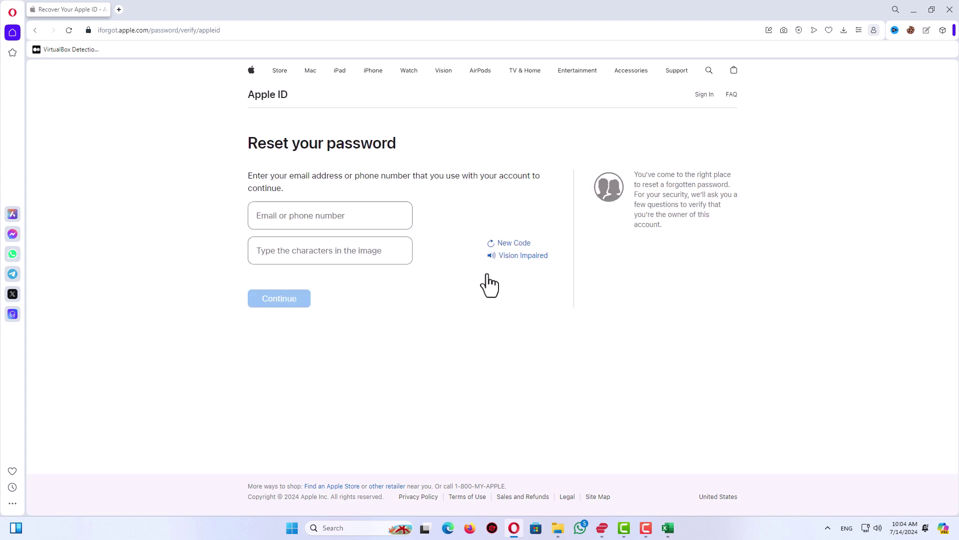
# Submit the second email with captcha '8ewv' and request access for it.
pyautogui.click(668, 527)
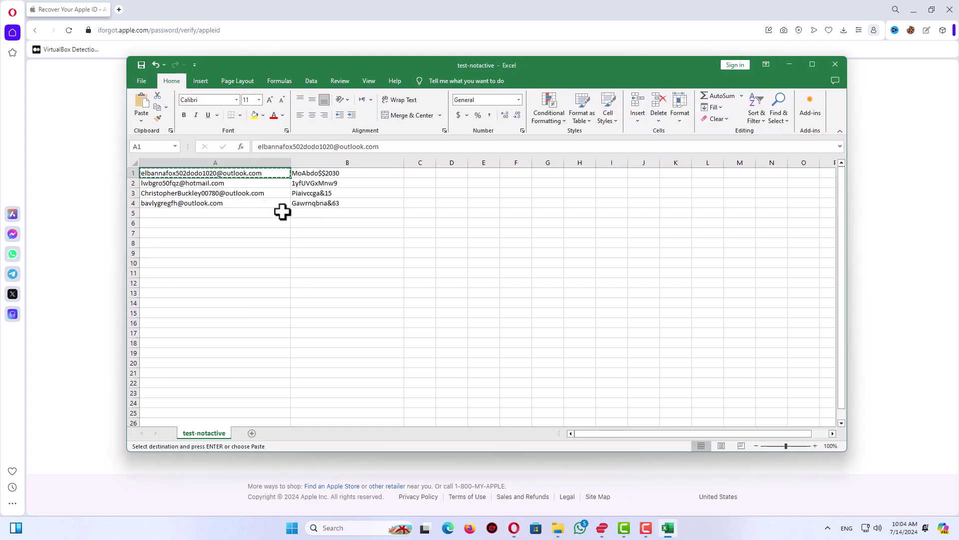
pyautogui.click(261, 175)
pyautogui.hotkey('ctrl', 'c')
pyautogui.click(376, 15)
pyautogui.click(330, 219)
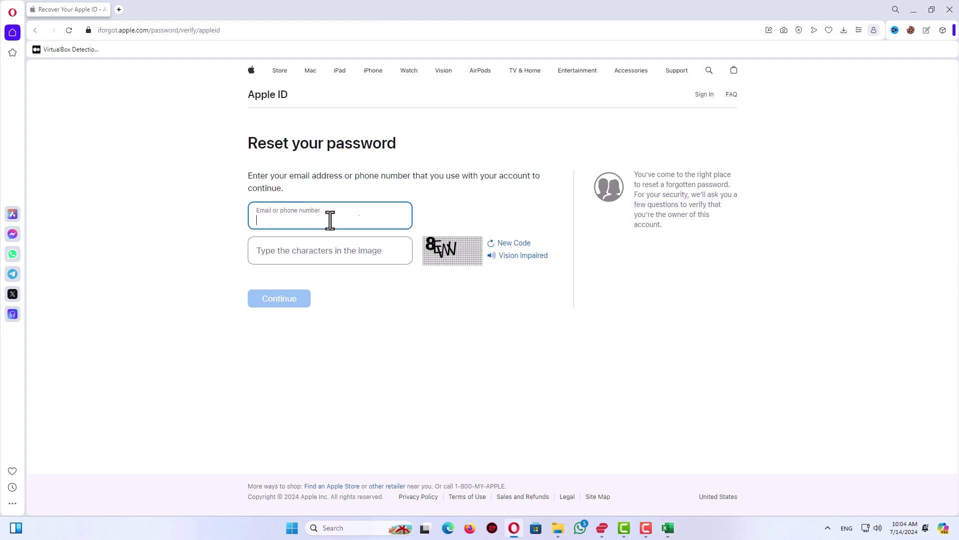
pyautogui.hotkey('ctrl', 'v')
pyautogui.click(332, 250)
pyautogui.write('8e')
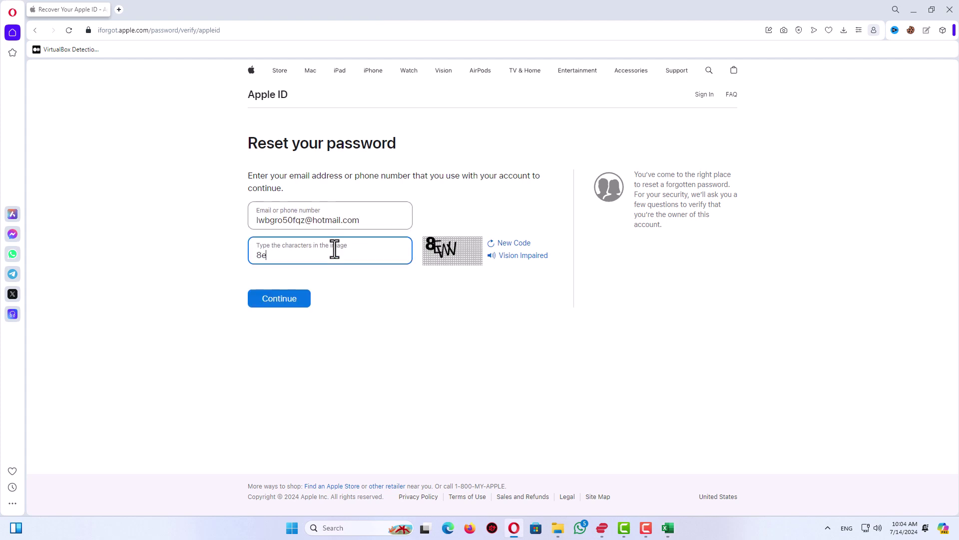
pyautogui.write('wv')
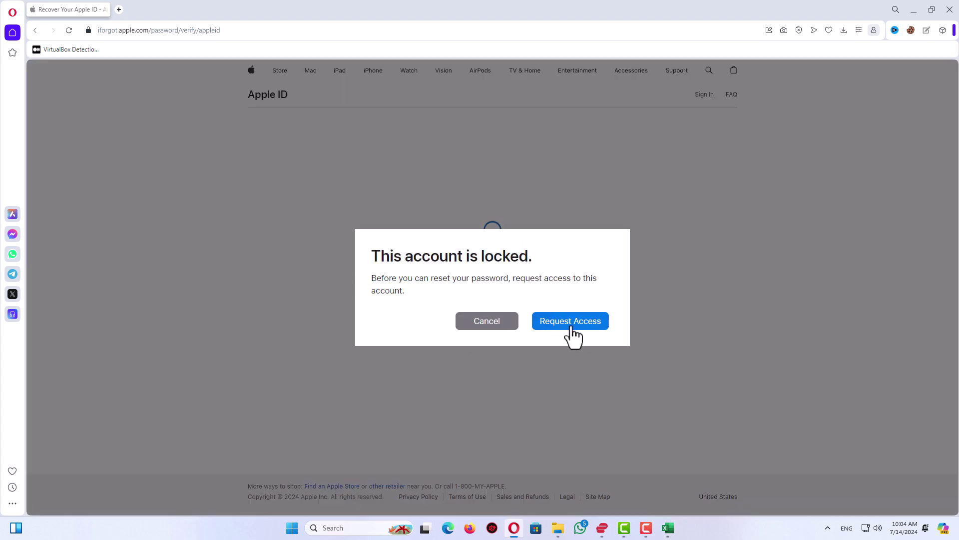
pyautogui.click(571, 328)
pyautogui.click(490, 260)
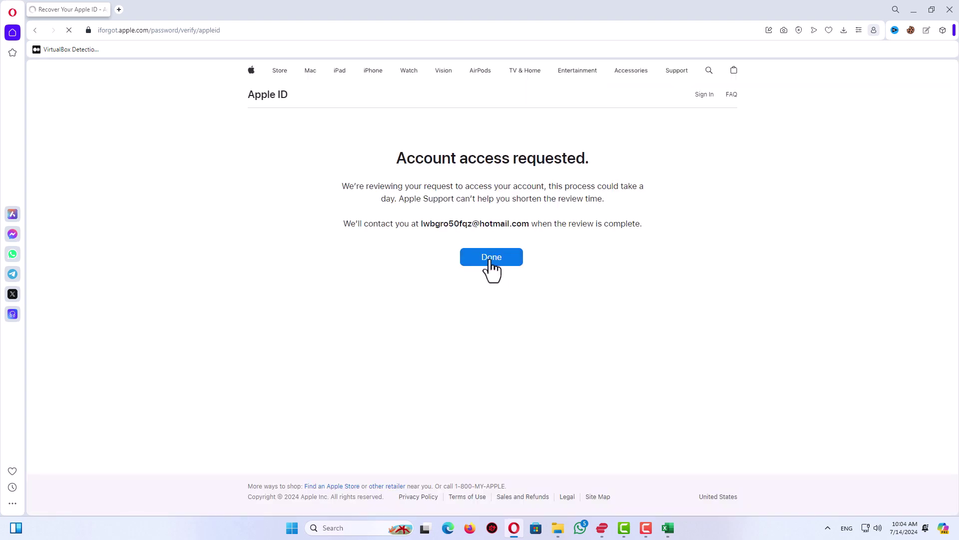
# Submit the third email with its captcha and request access for it.
pyautogui.hotkey('alt', 'Tab')
pyautogui.click(220, 193)
pyautogui.hotkey('ctrl', 'c')
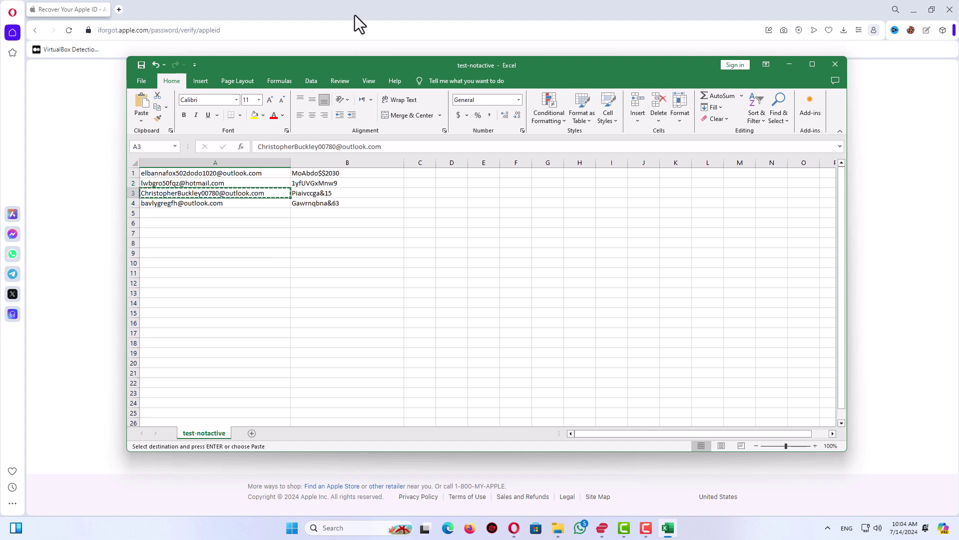
pyautogui.click(360, 22)
pyautogui.click(328, 217)
pyautogui.hotkey('ctrl', 'v')
pyautogui.click(302, 256)
pyautogui.write('4')
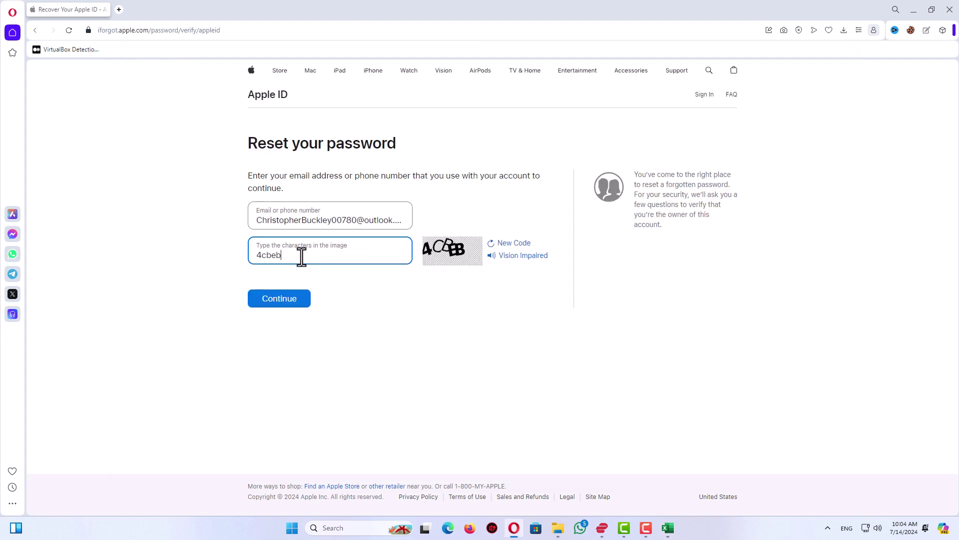
pyautogui.click(277, 300)
pyautogui.click(575, 324)
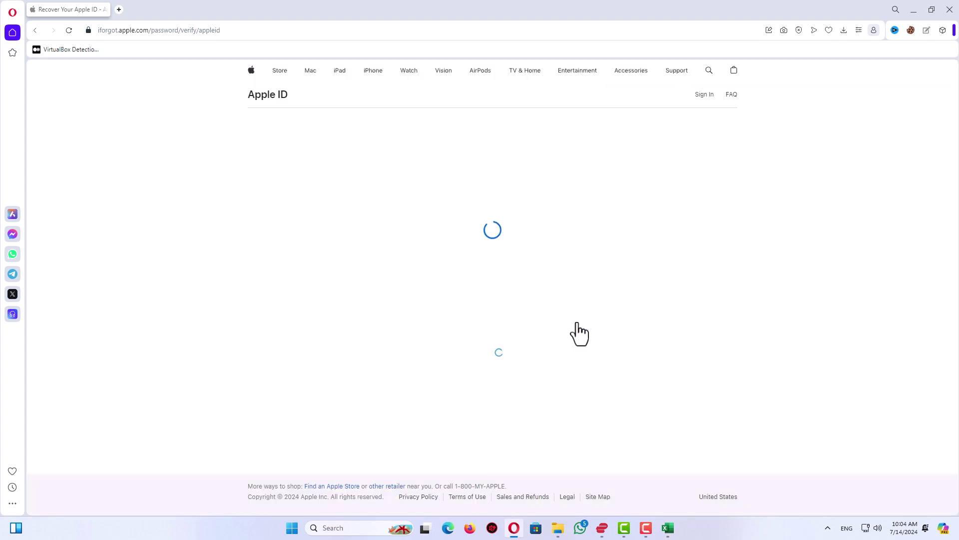
pyautogui.click(484, 260)
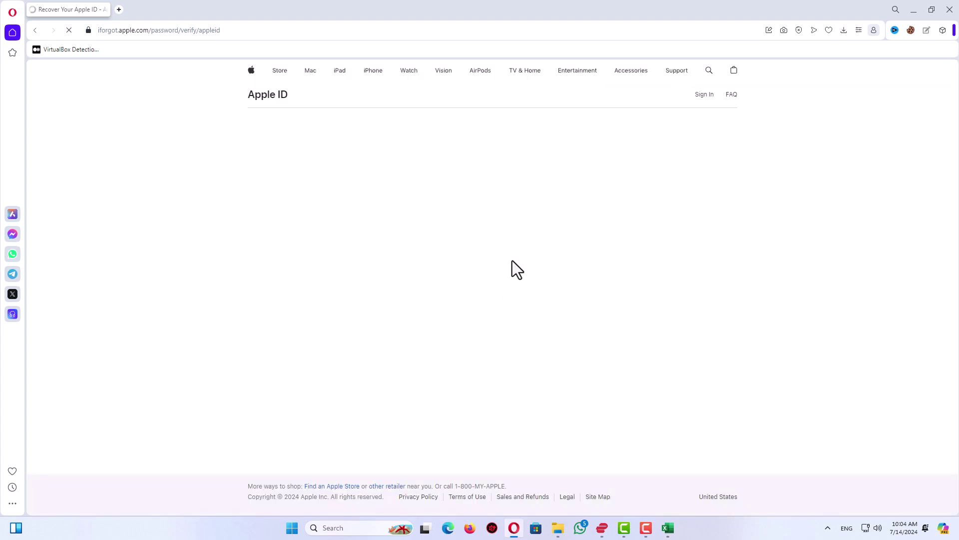
# Submit the fourth email with its captcha and request access for it.
pyautogui.click(671, 531)
pyautogui.click(188, 207)
pyautogui.hotkey('ctrl', 'c')
pyautogui.hotkey('alt', 'Tab')
pyautogui.click(291, 216)
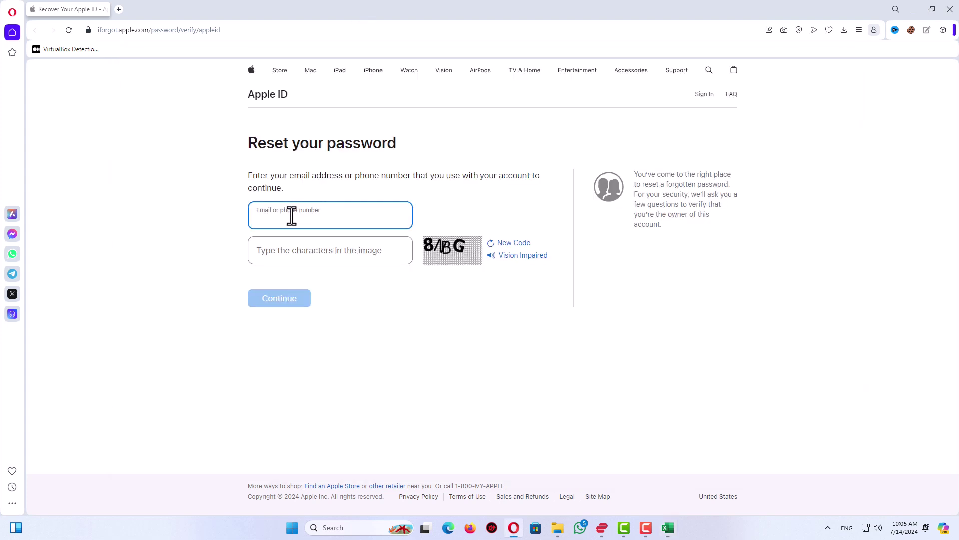
pyautogui.hotkey('ctrl', 'v')
pyautogui.click(322, 250)
pyautogui.write('8')
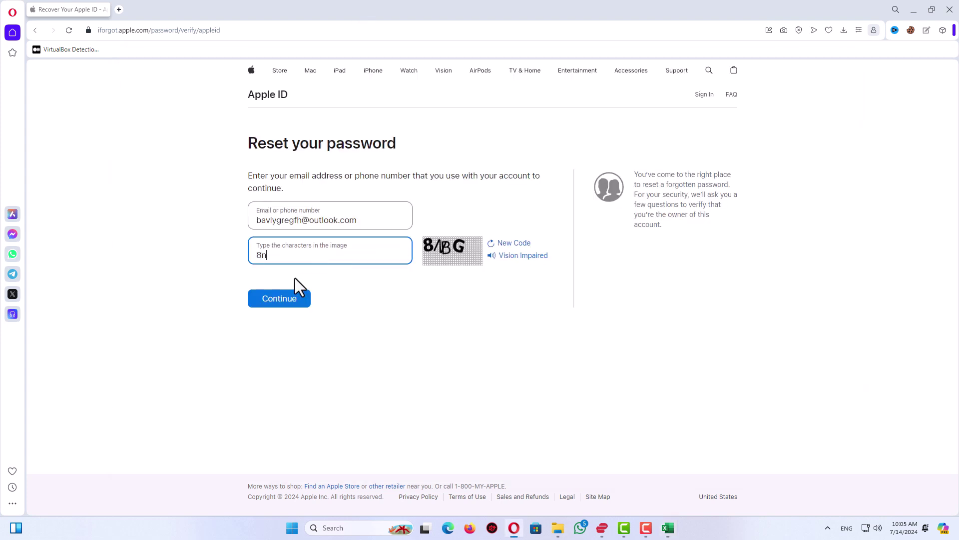
pyautogui.write('g')
pyautogui.click(293, 310)
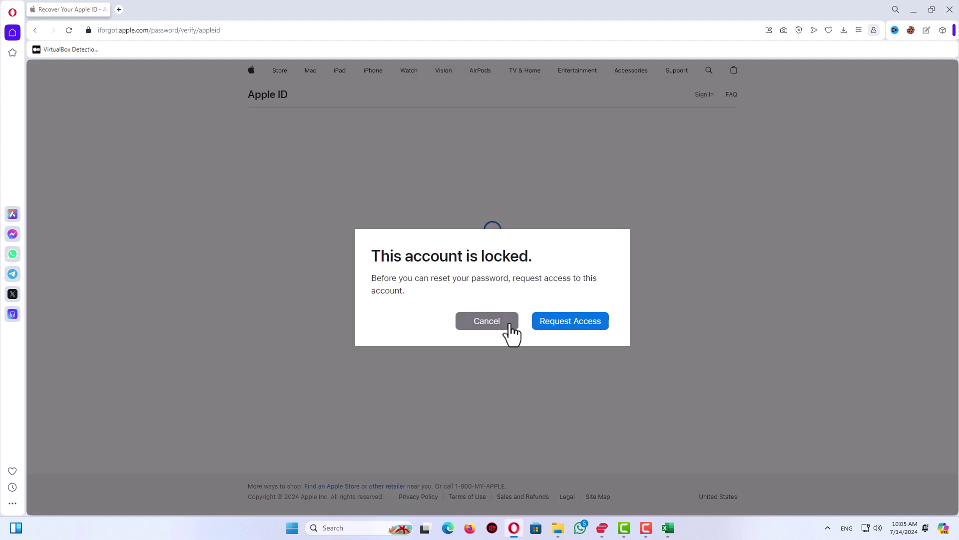
pyautogui.click(554, 323)
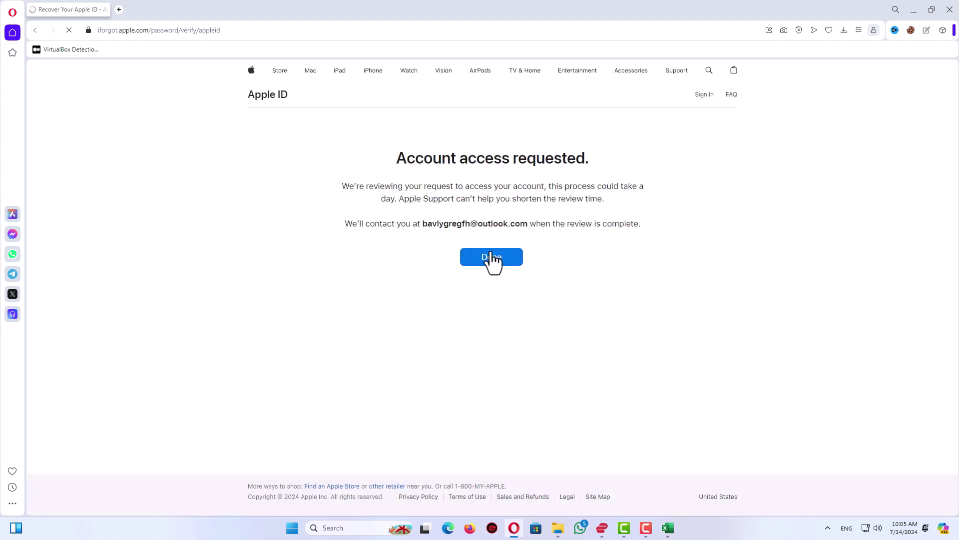
pyautogui.click(492, 258)
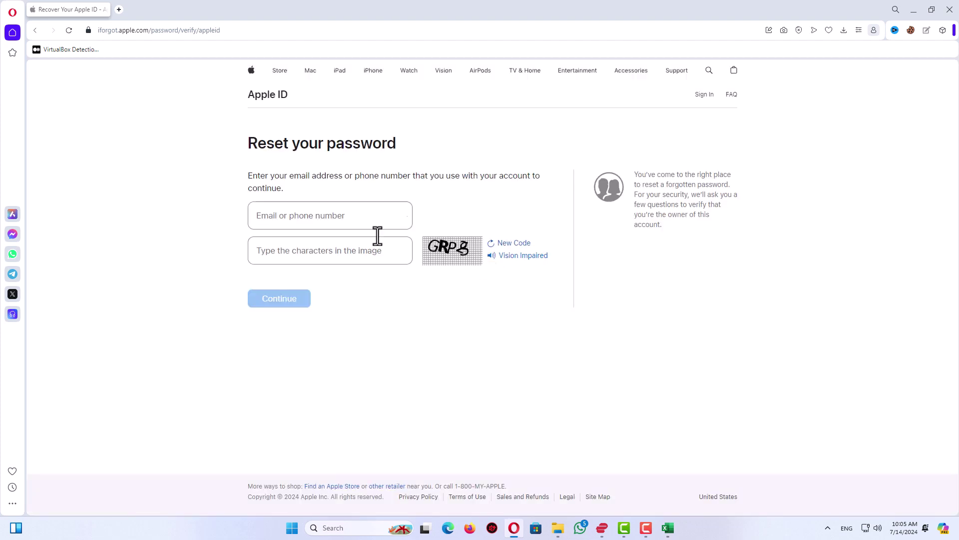
# Minimize Opera, then close the test-notactive workbook, saving changes.
pyautogui.click(914, 10)
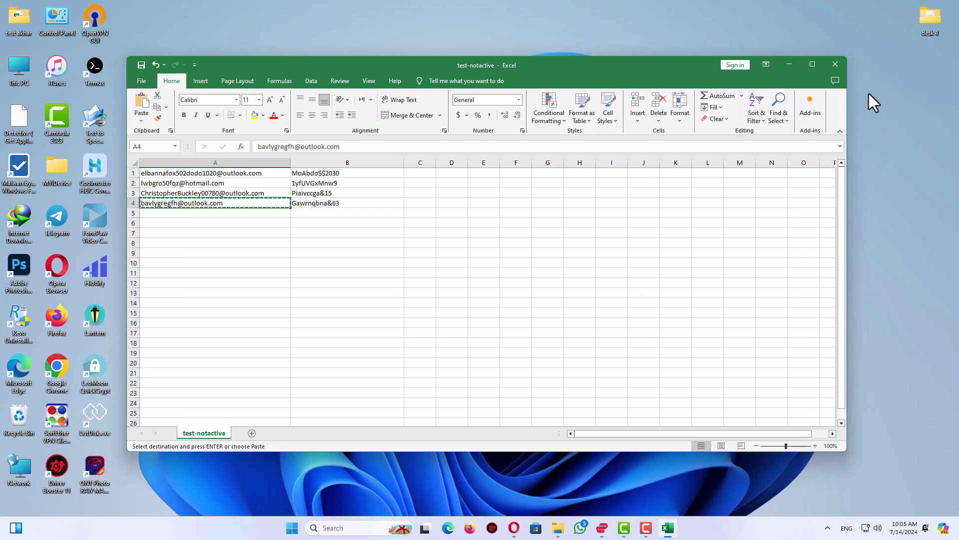
pyautogui.click(835, 64)
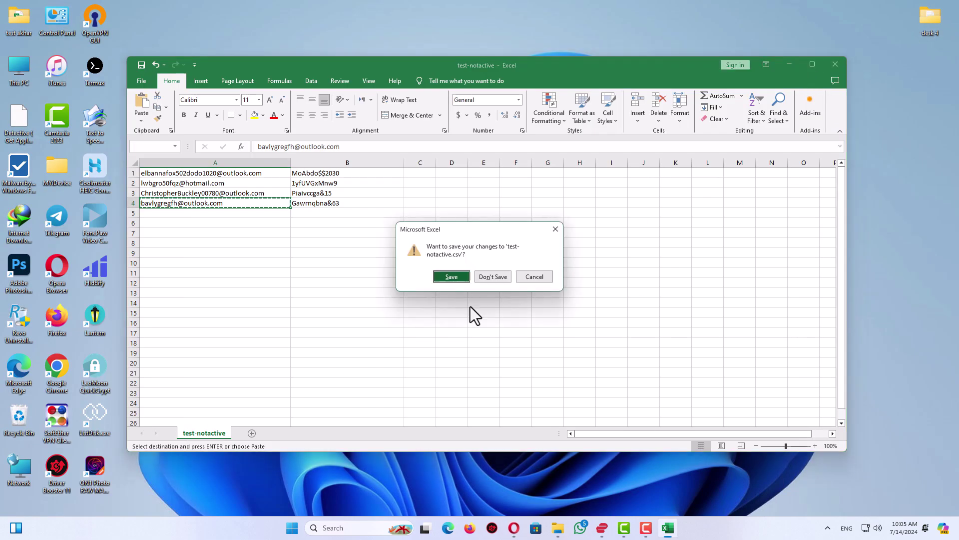
pyautogui.click(450, 286)
pyautogui.click(492, 274)
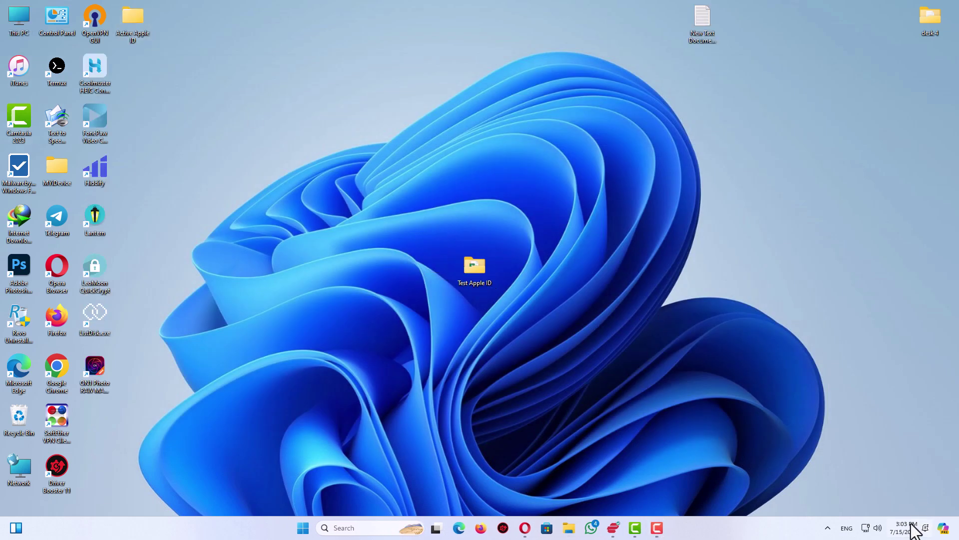
pyautogui.moveTo(904, 527)
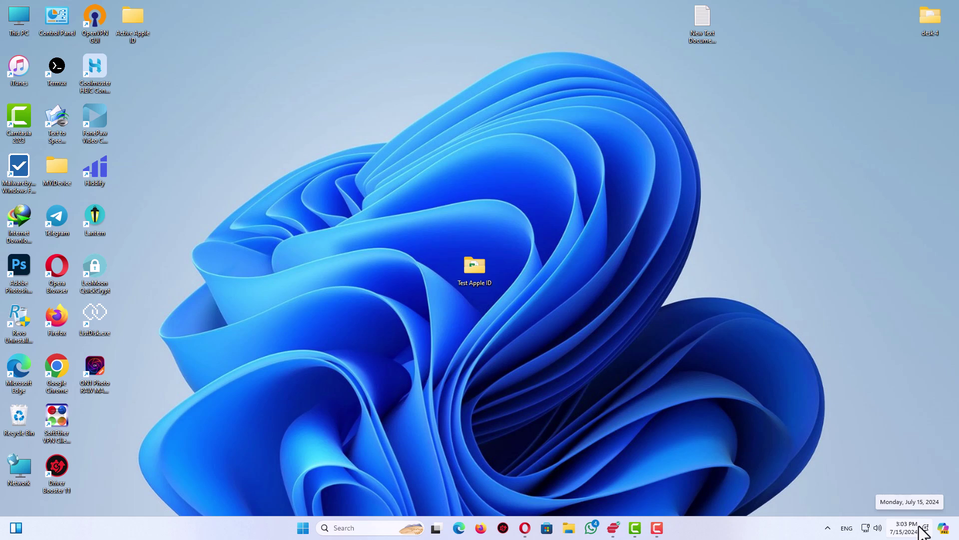
# Open a command prompt in the Test Apple ID folder and rerun hesam.py on 'test'.
pyautogui.doubleClick(479, 276)
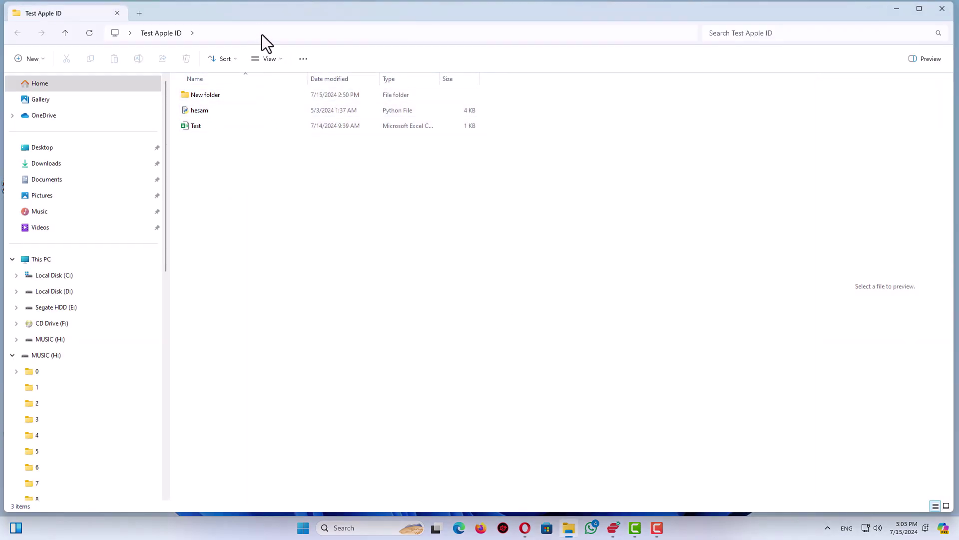
pyautogui.click(262, 35)
pyautogui.write('cmd')
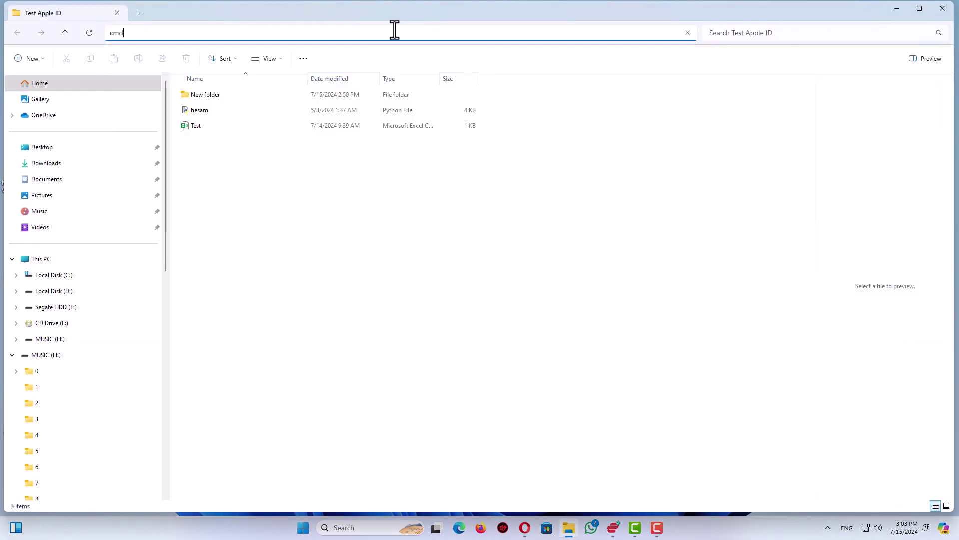
pyautogui.press('Return')
pyautogui.write('sam.py')
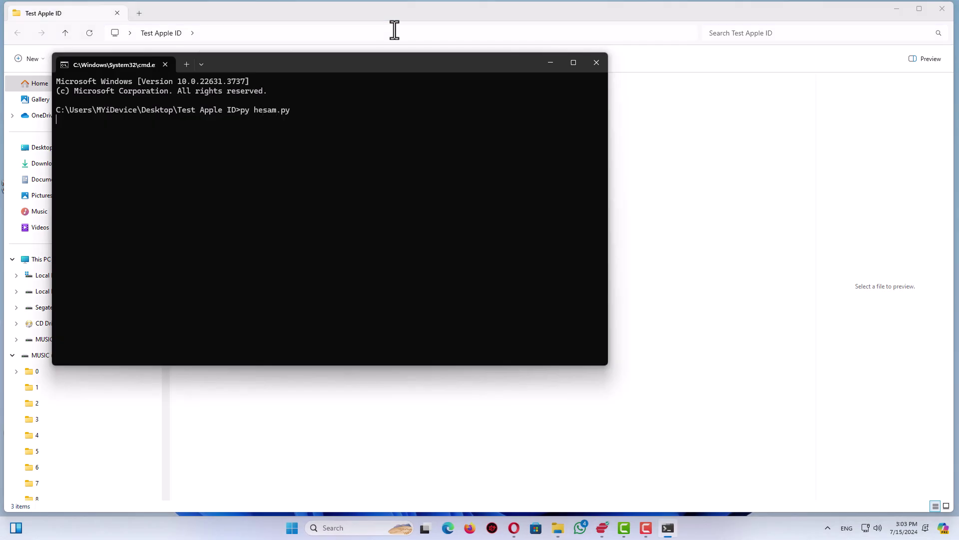
pyautogui.press('Return')
pyautogui.write('t')
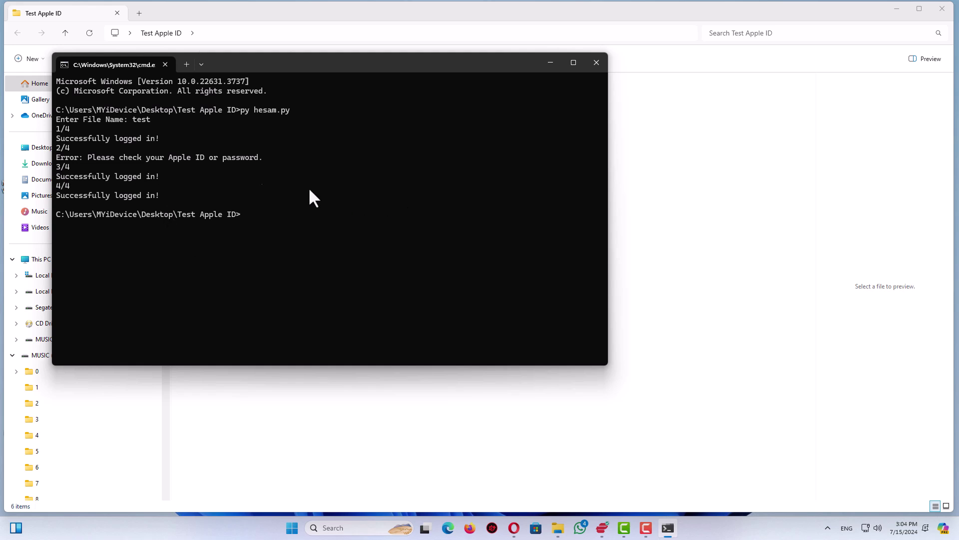
# Close the command prompt, open test-worko, widen column A, and copy cell A1's email.
pyautogui.click(596, 62)
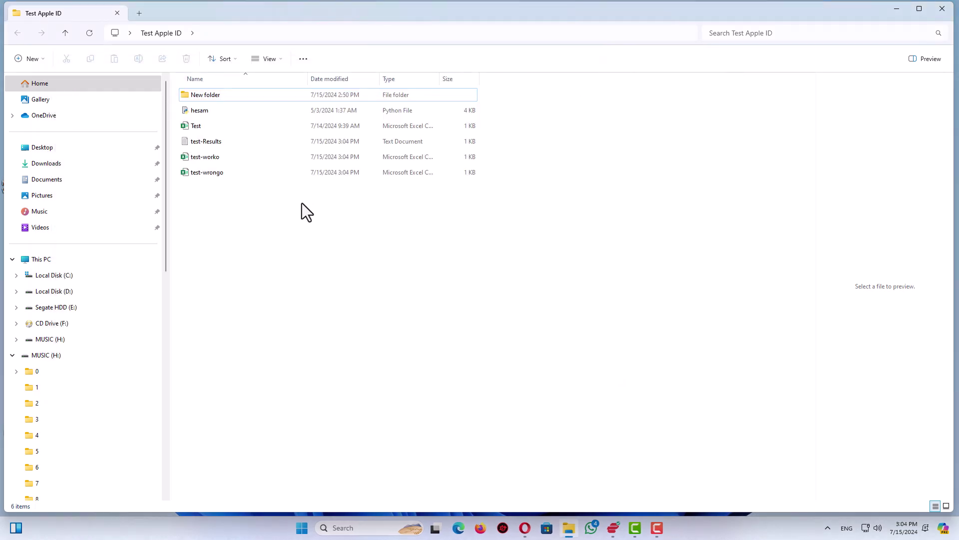
pyautogui.doubleClick(212, 157)
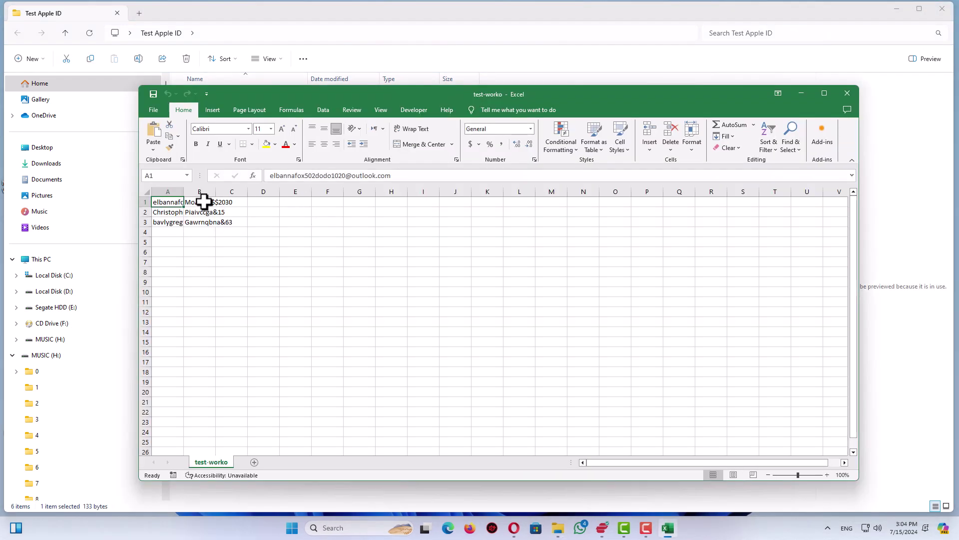
pyautogui.click(190, 190)
pyautogui.moveTo(184, 191); pyautogui.dragTo(317, 191)
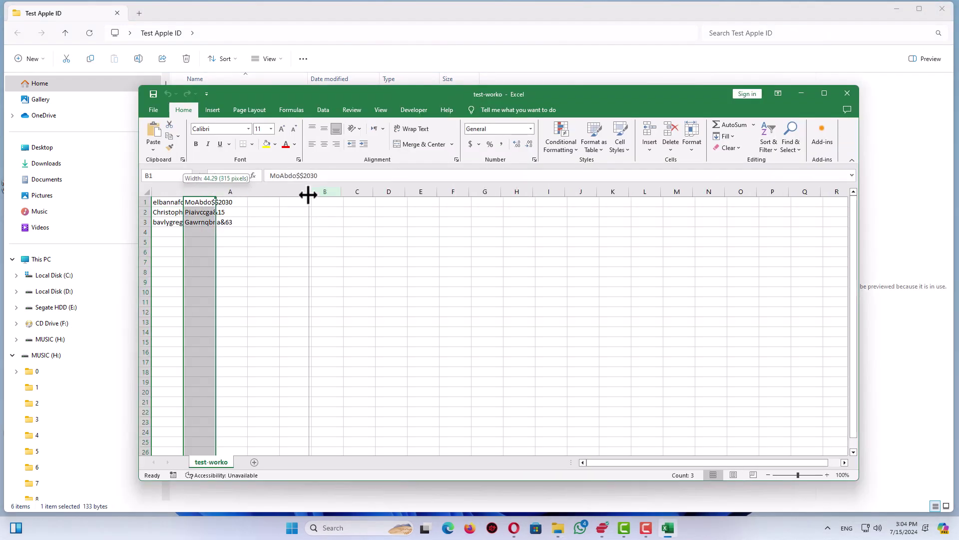
pyautogui.click(281, 231)
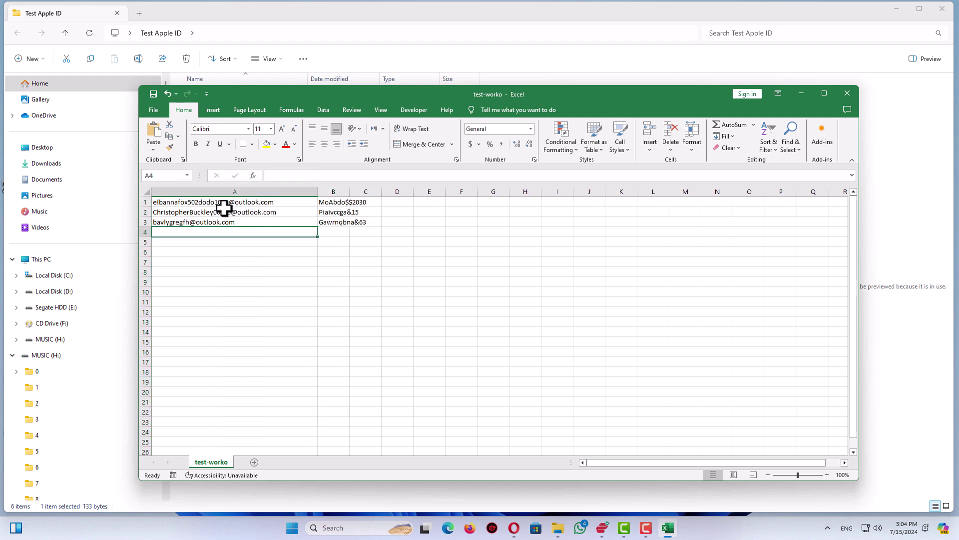
pyautogui.click(172, 203)
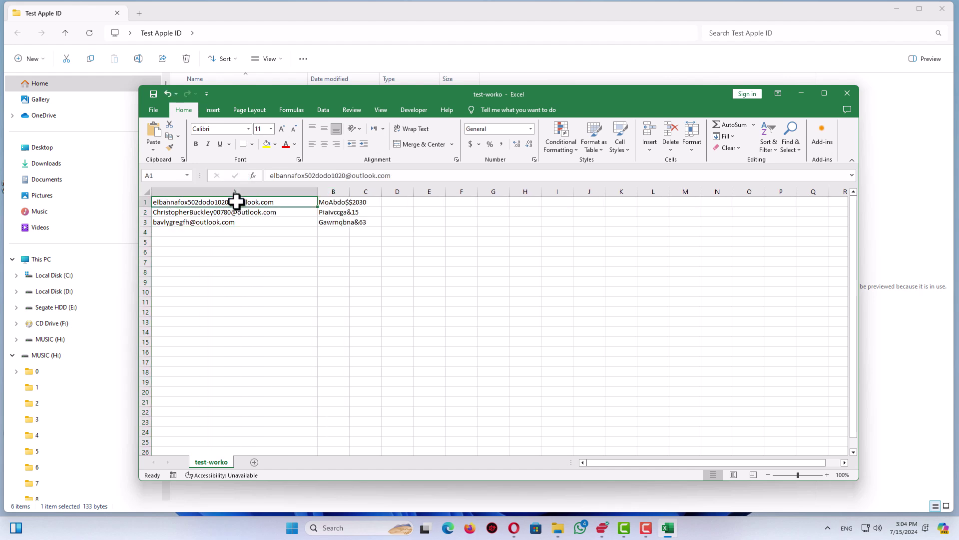
pyautogui.hotkey('ctrl', 'c')
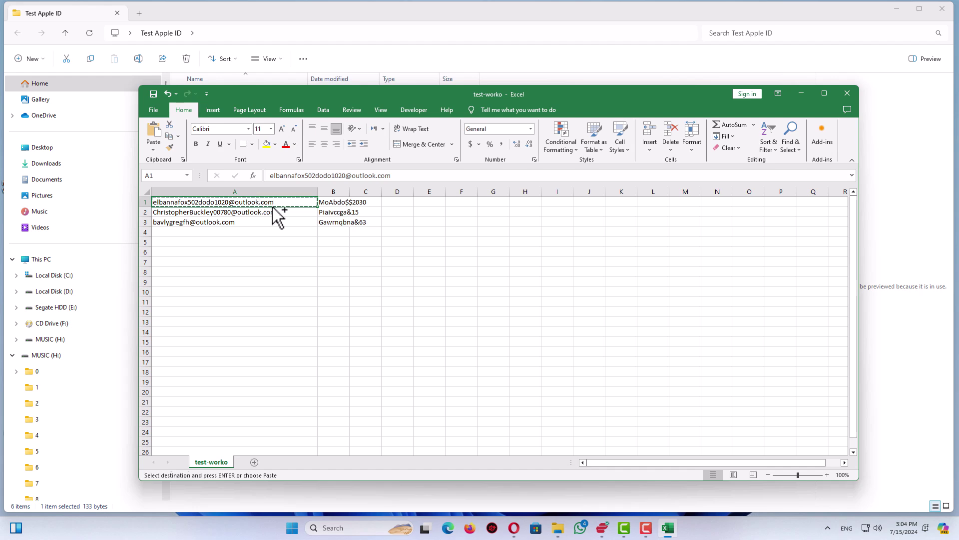
# Replace the old Apple ID tab with a new Opera tab and enter appleid.apple.com.
pyautogui.click(517, 529)
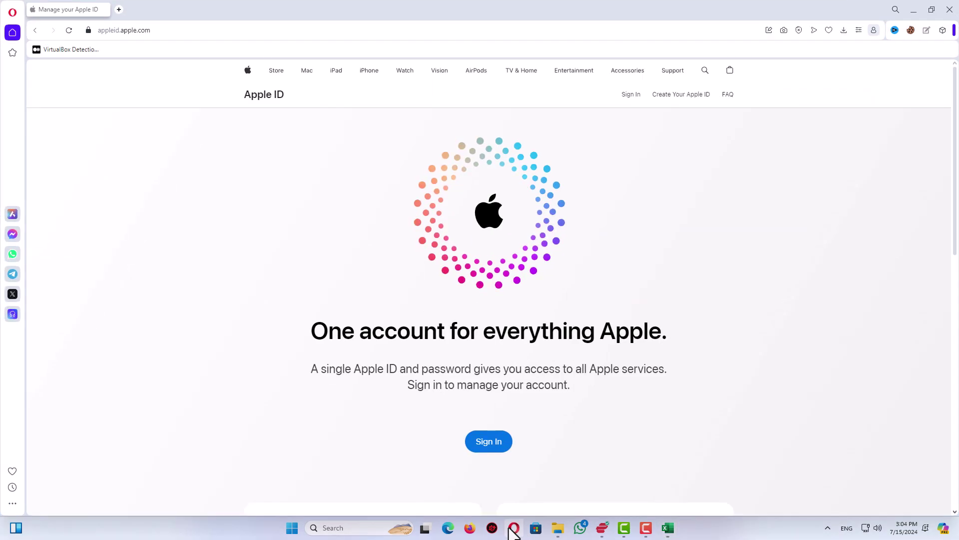
pyautogui.click(119, 10)
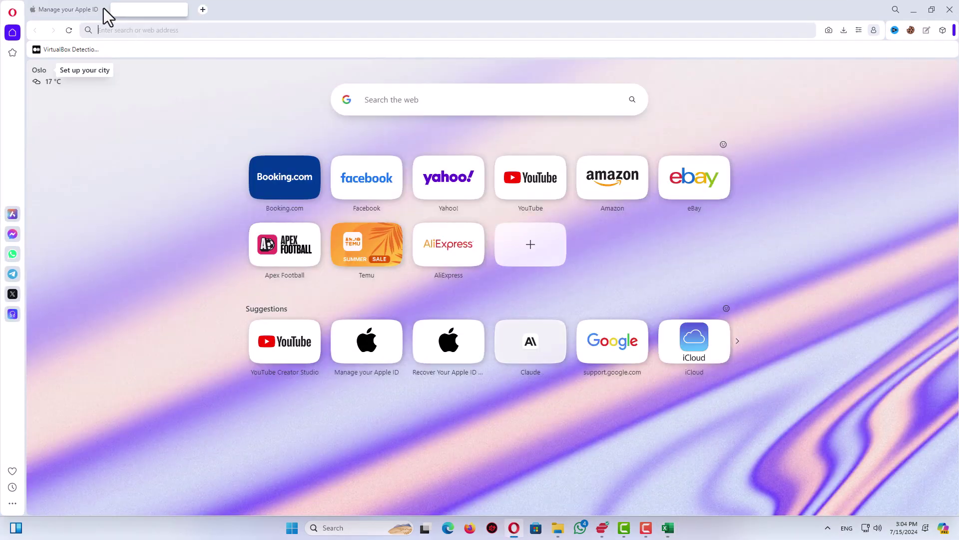
pyautogui.click(103, 10)
pyautogui.write('appleid')
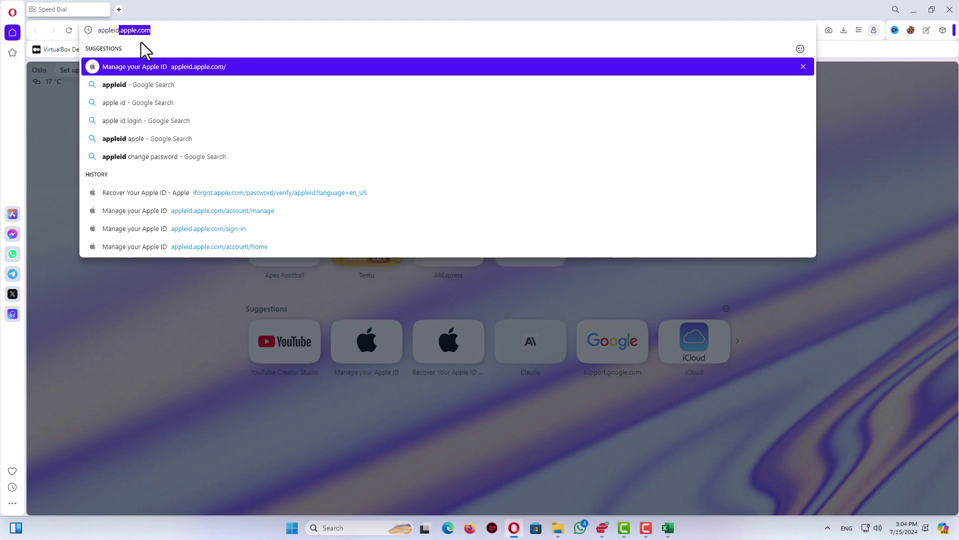
pyautogui.write('.ap')
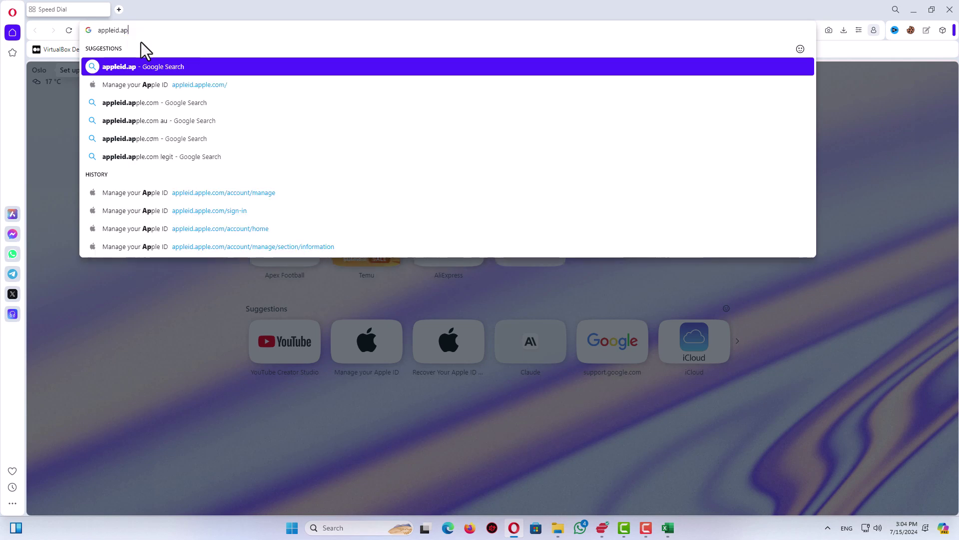
pyautogui.write('ple.com')
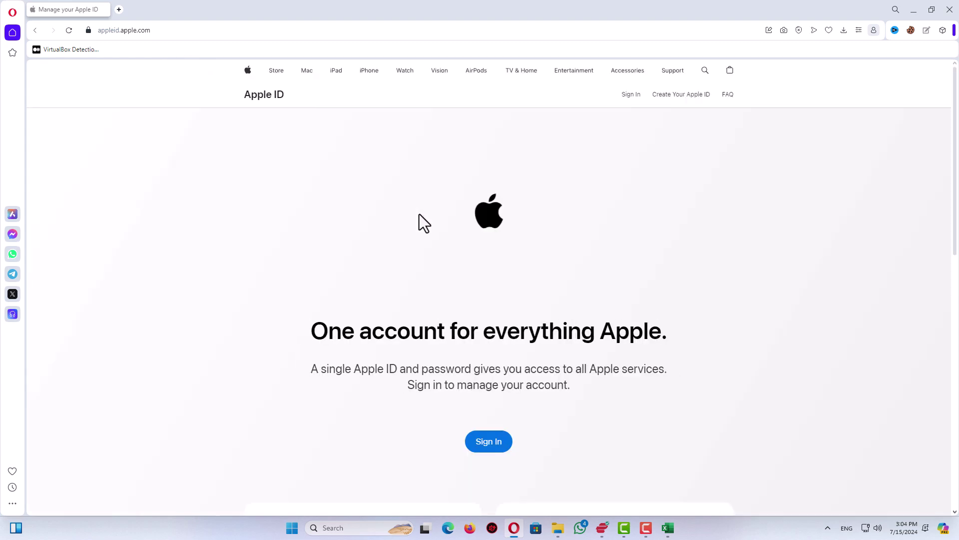
pyautogui.click(501, 444)
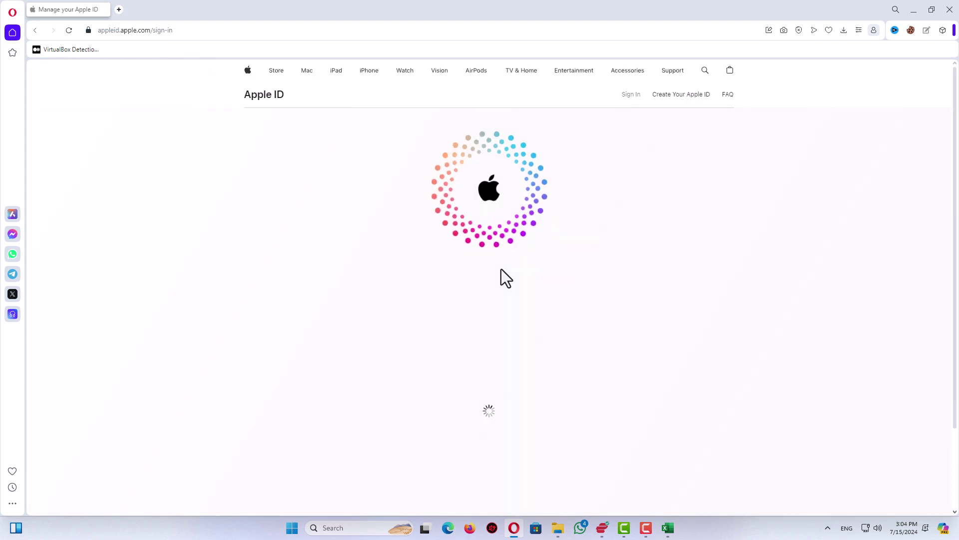
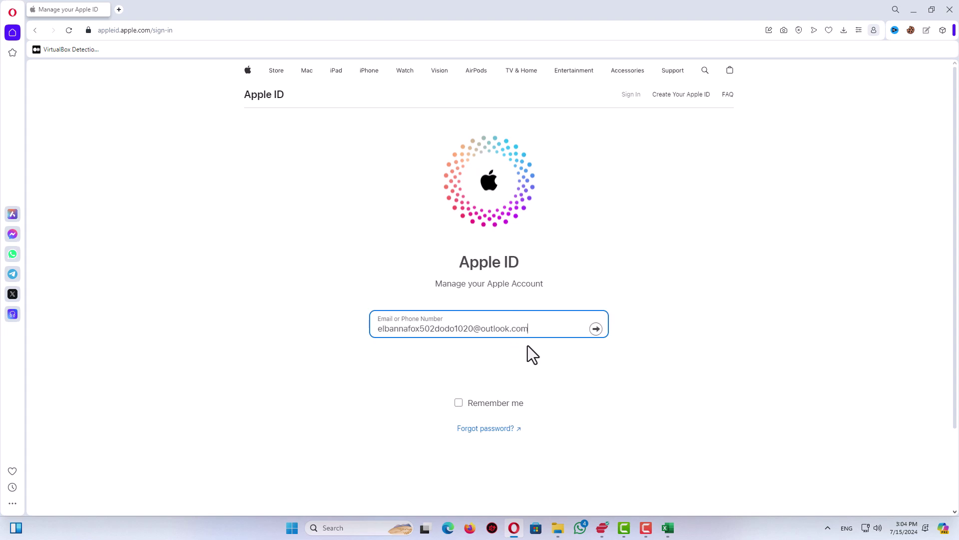
pyautogui.click(595, 331)
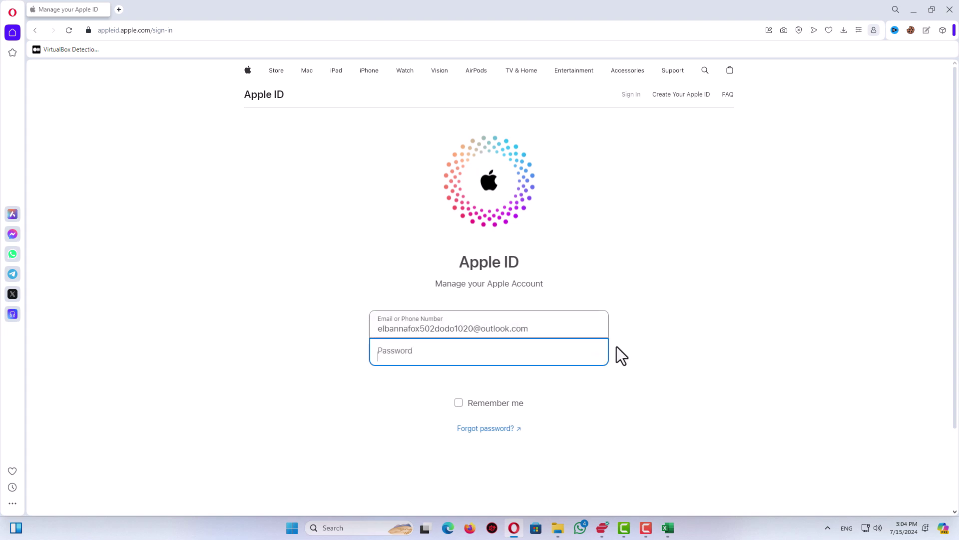
pyautogui.click(668, 528)
pyautogui.click(339, 202)
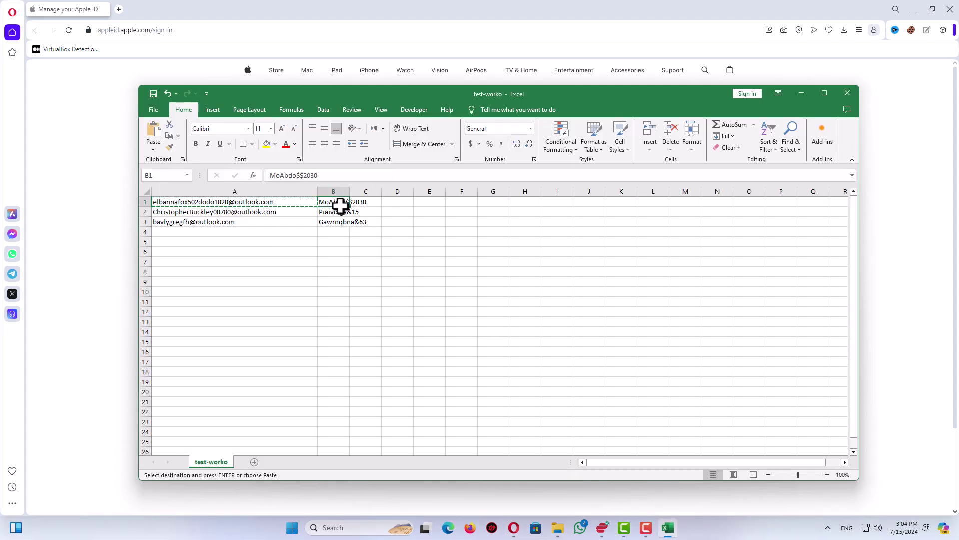
pyautogui.click(464, 19)
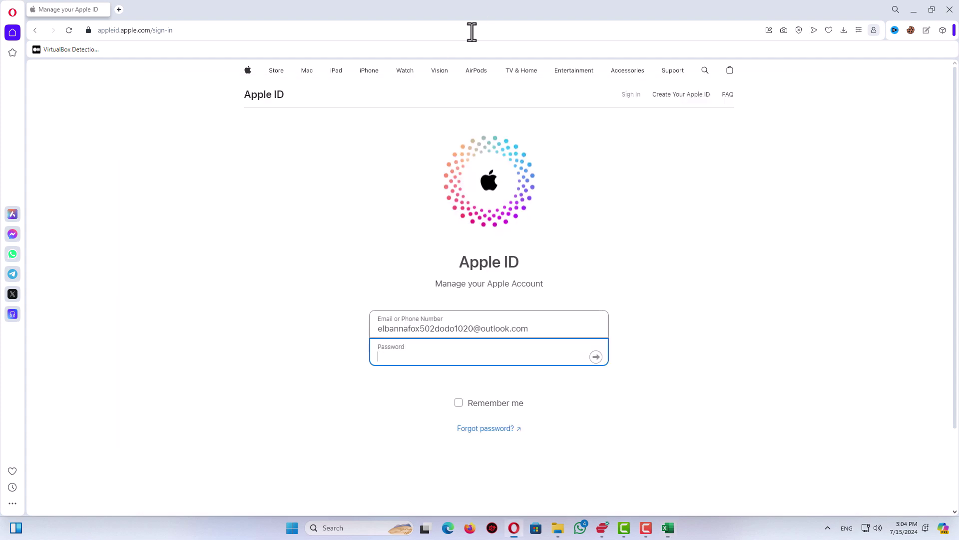
pyautogui.click(452, 357)
pyautogui.click(464, 384)
pyautogui.click(601, 363)
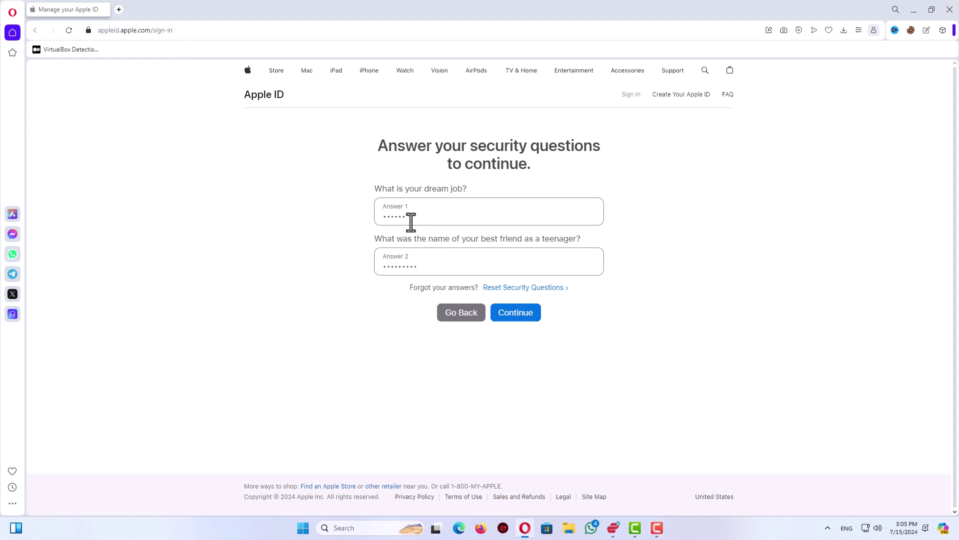
pyautogui.click(524, 315)
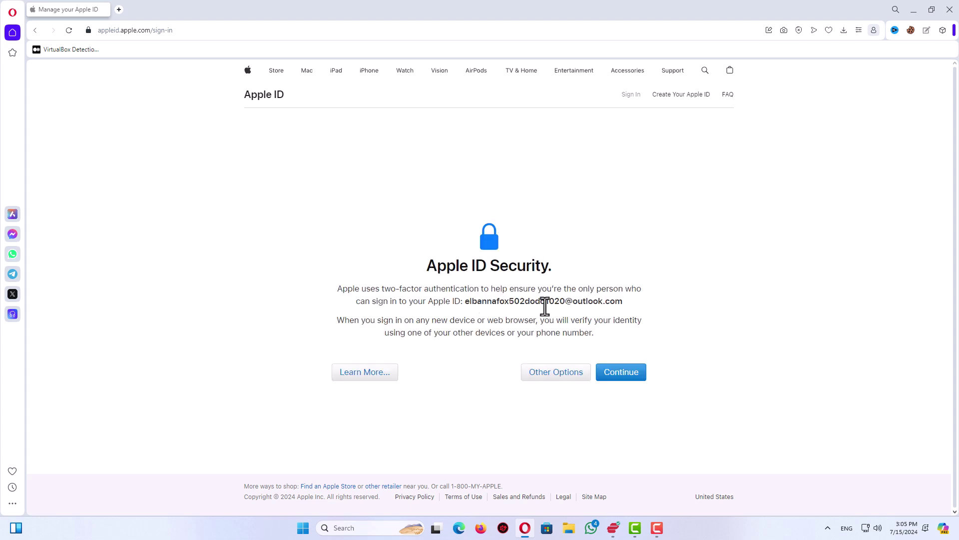
pyautogui.moveTo(467, 302); pyautogui.dragTo(602, 302)
pyautogui.click(622, 336)
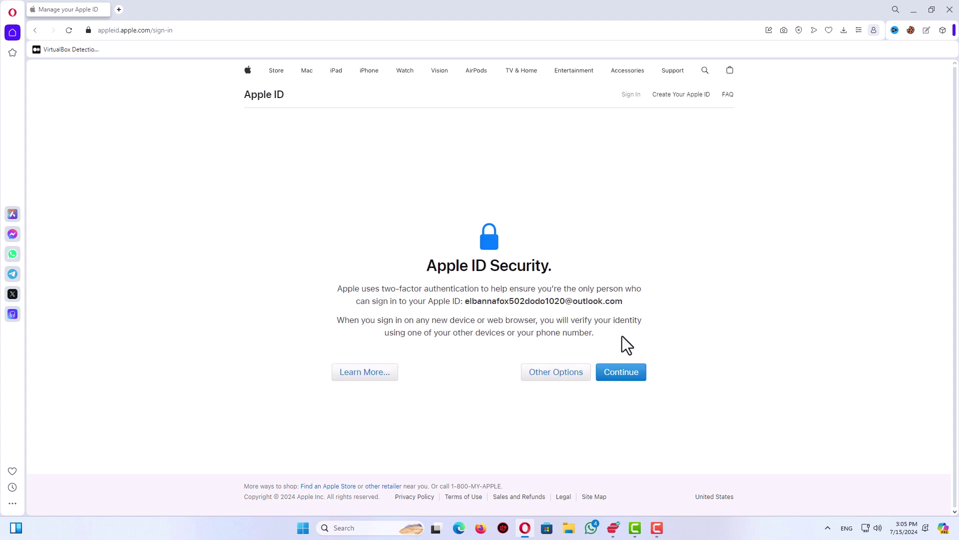
pyautogui.click(532, 380)
pyautogui.click(490, 355)
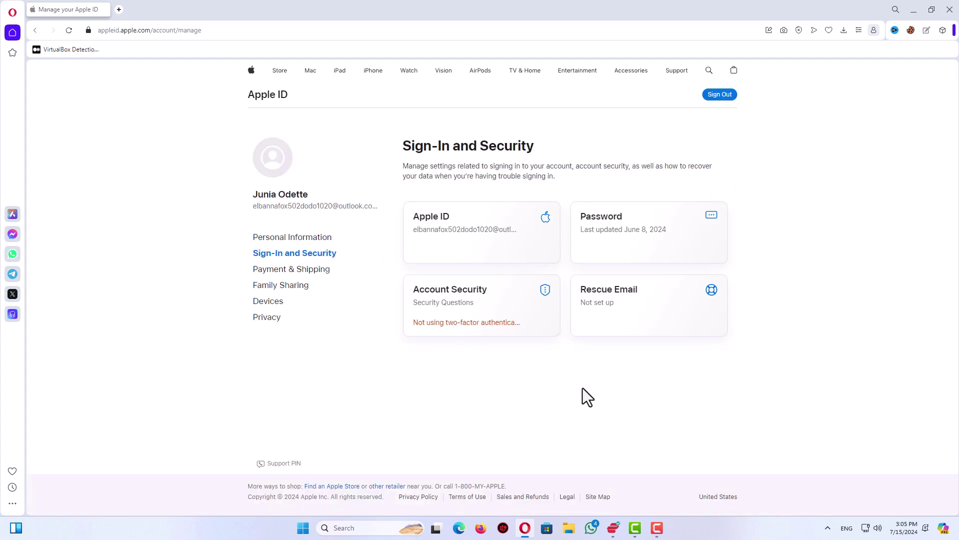
# Preview and close the Apple ID and Password cards, then view Personal Information.
pyautogui.click(551, 227)
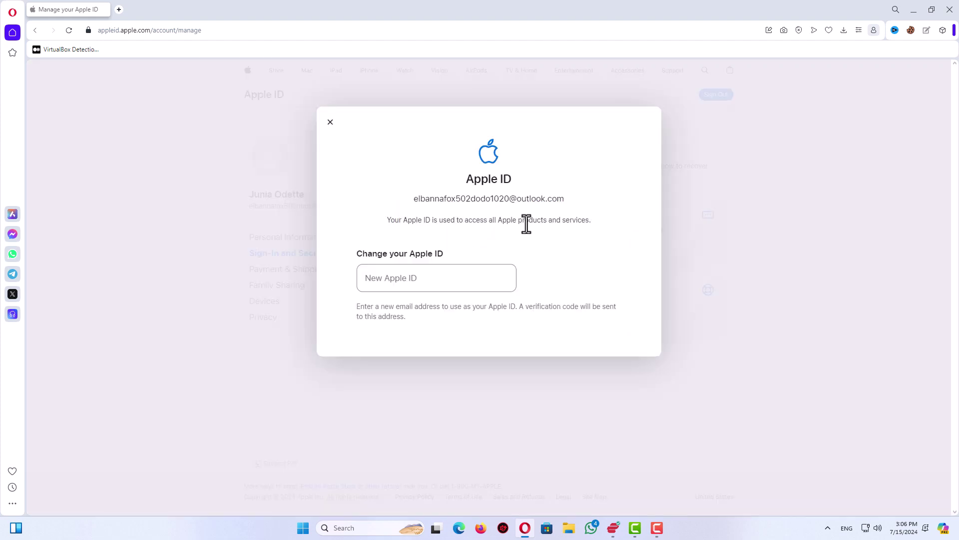
pyautogui.click(330, 122)
pyautogui.click(706, 233)
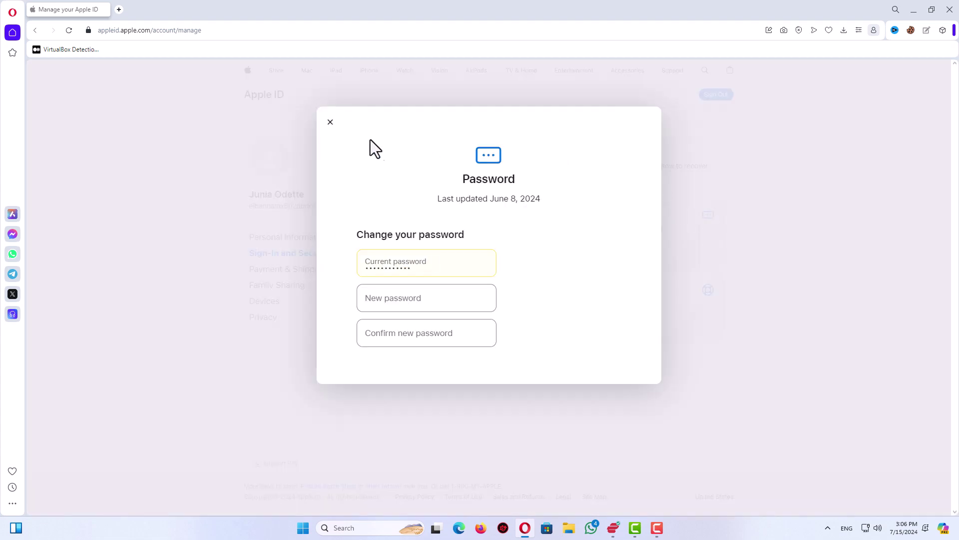
pyautogui.click(330, 122)
pyautogui.click(294, 238)
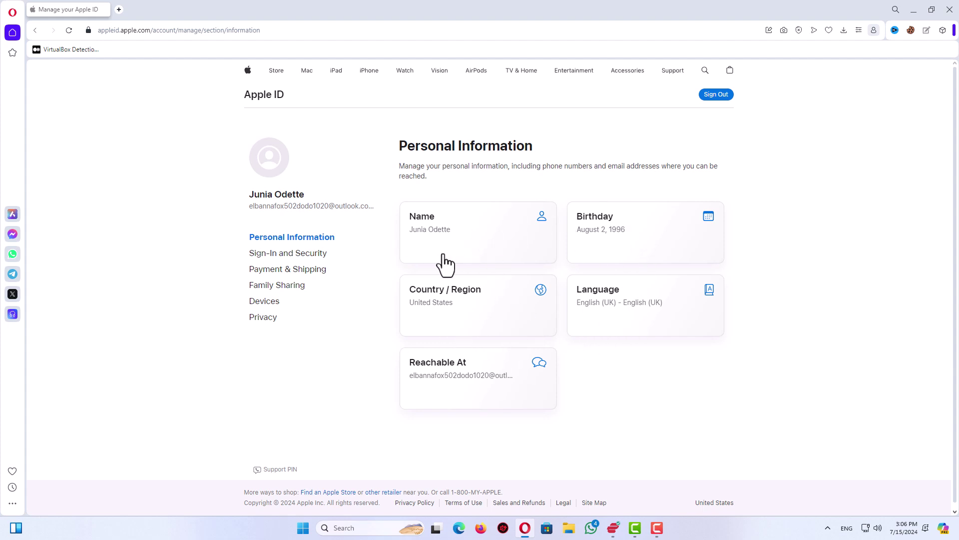
# Return to the Sign-In and Security section from the sidebar.
pyautogui.click(305, 260)
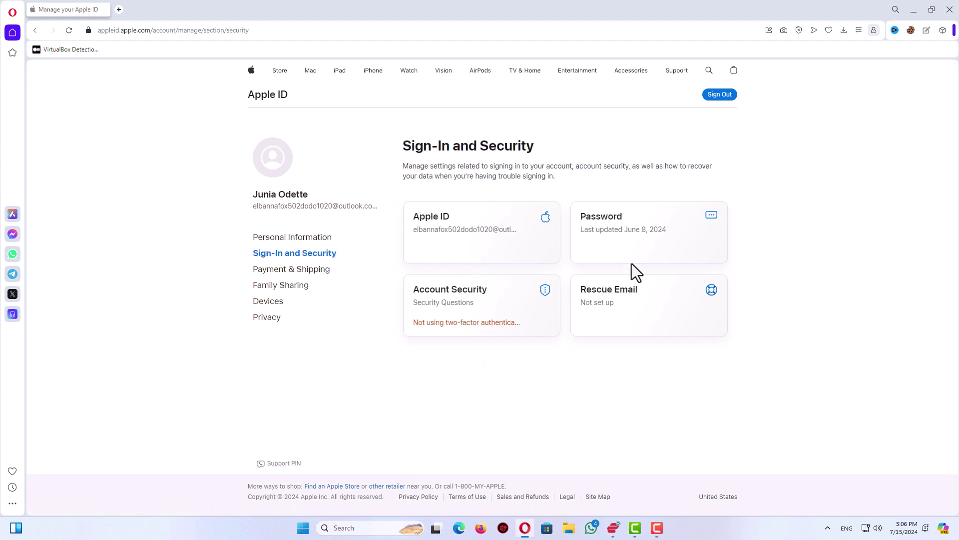